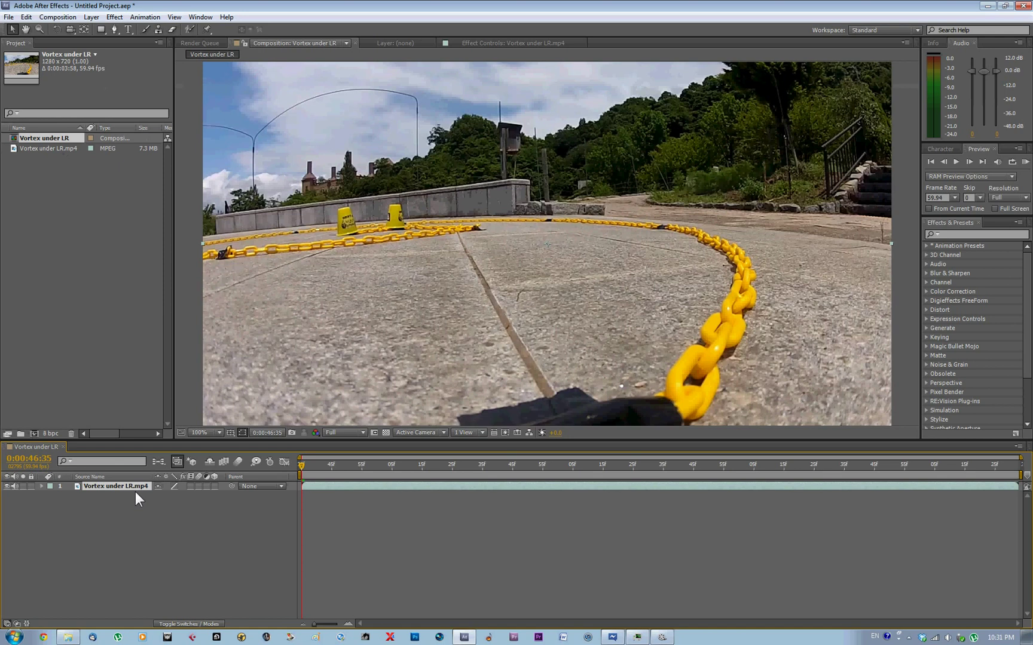
# Step: Enable time remapping on the Vortex under LR.mp4 layer and set its frame blending to Pixel Motion
pyautogui.rightClick(434, 492)
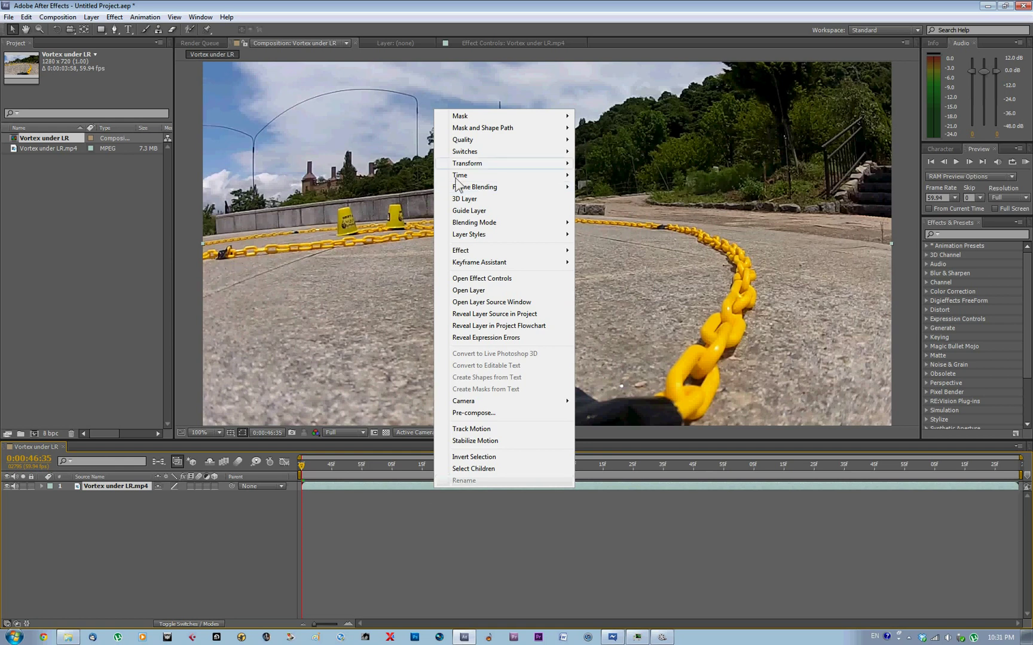
pyautogui.moveTo(458, 176)
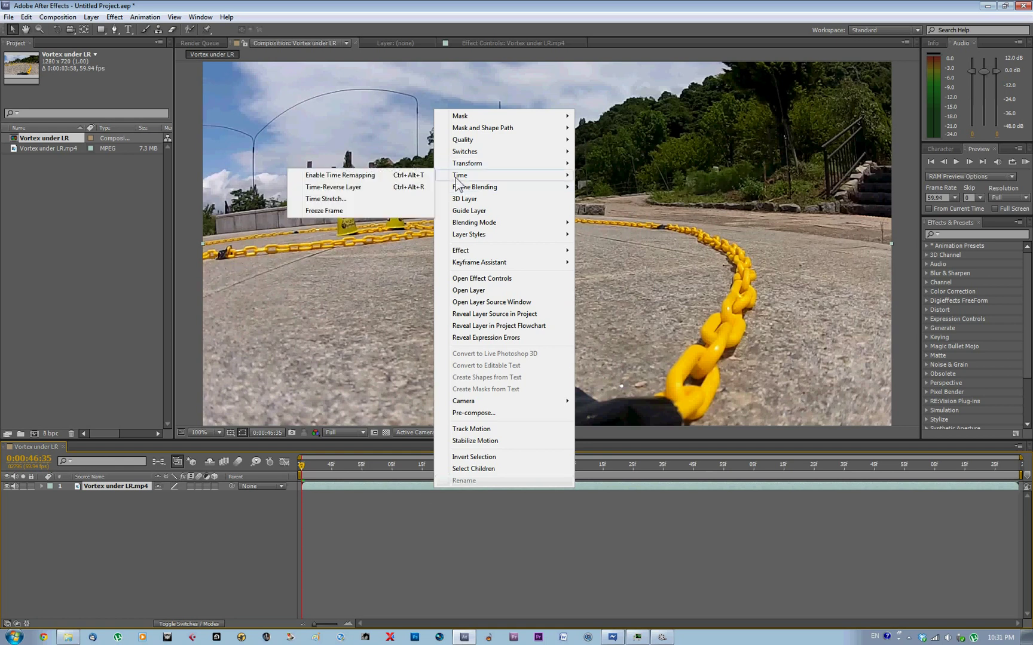
pyautogui.click(358, 178)
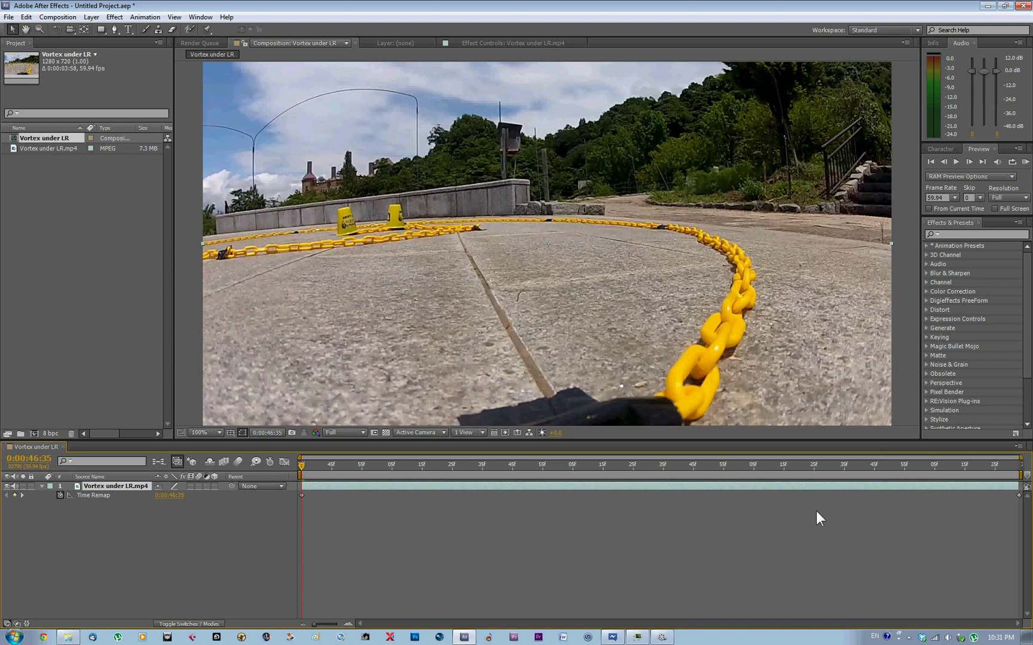
pyautogui.rightClick(437, 487)
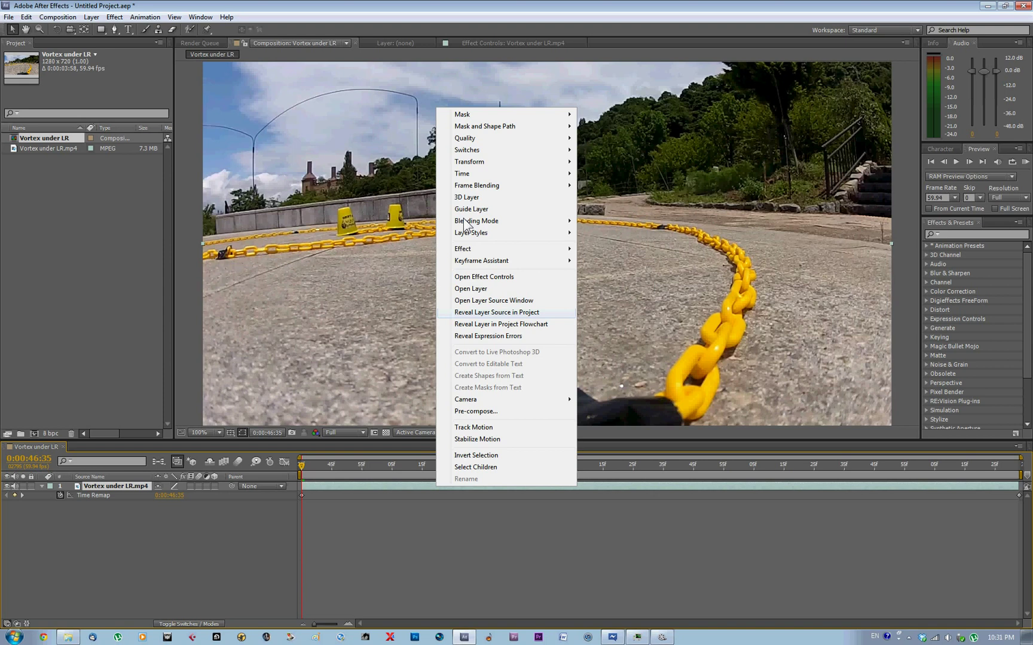
pyautogui.moveTo(465, 222)
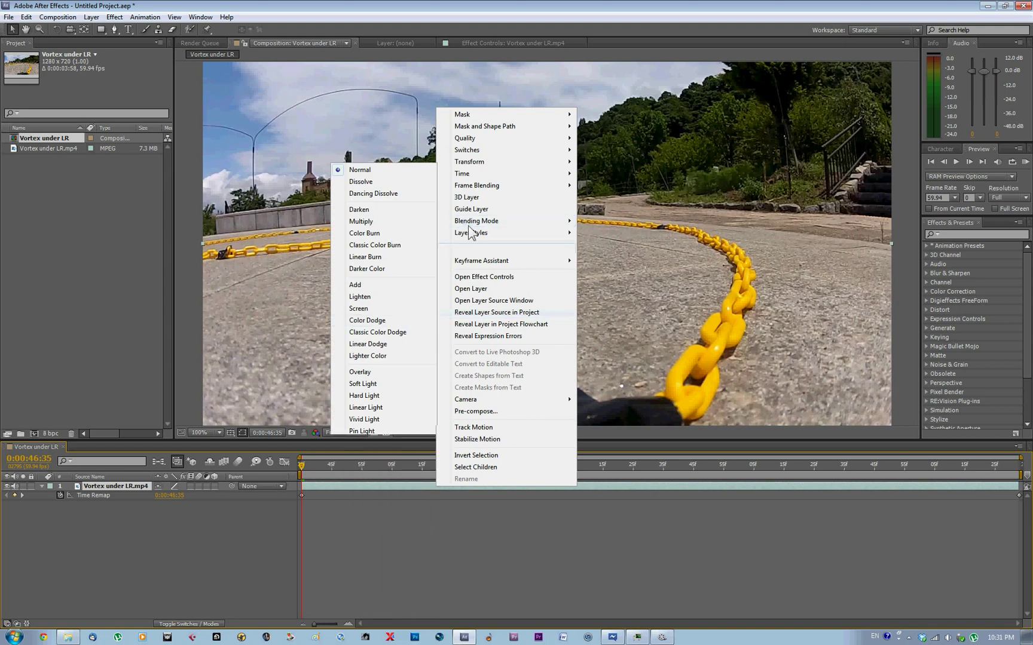
pyautogui.moveTo(474, 185)
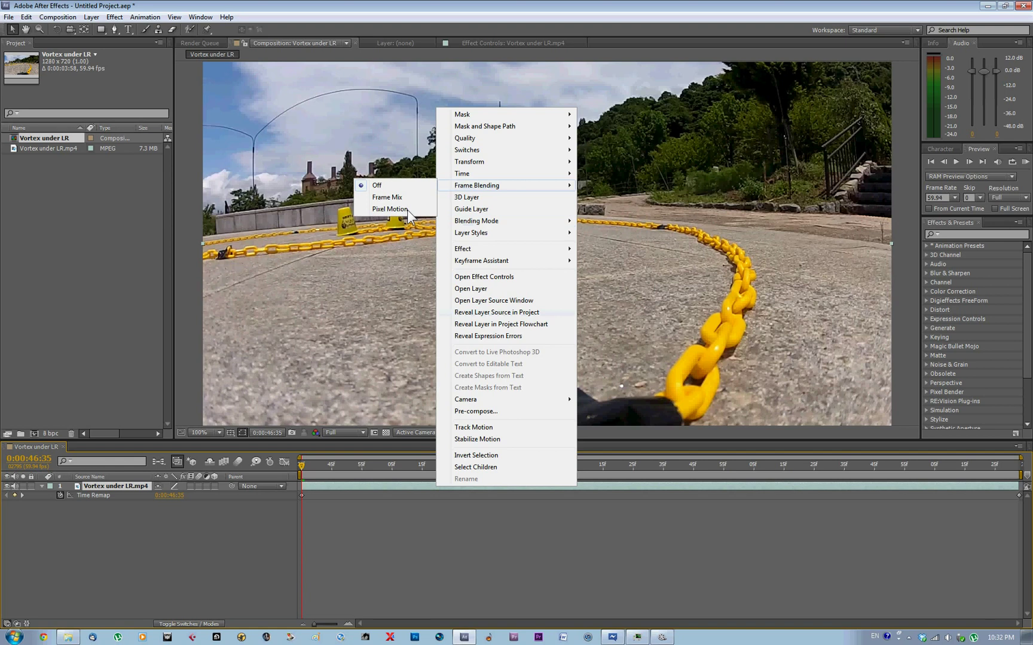
pyautogui.click(404, 209)
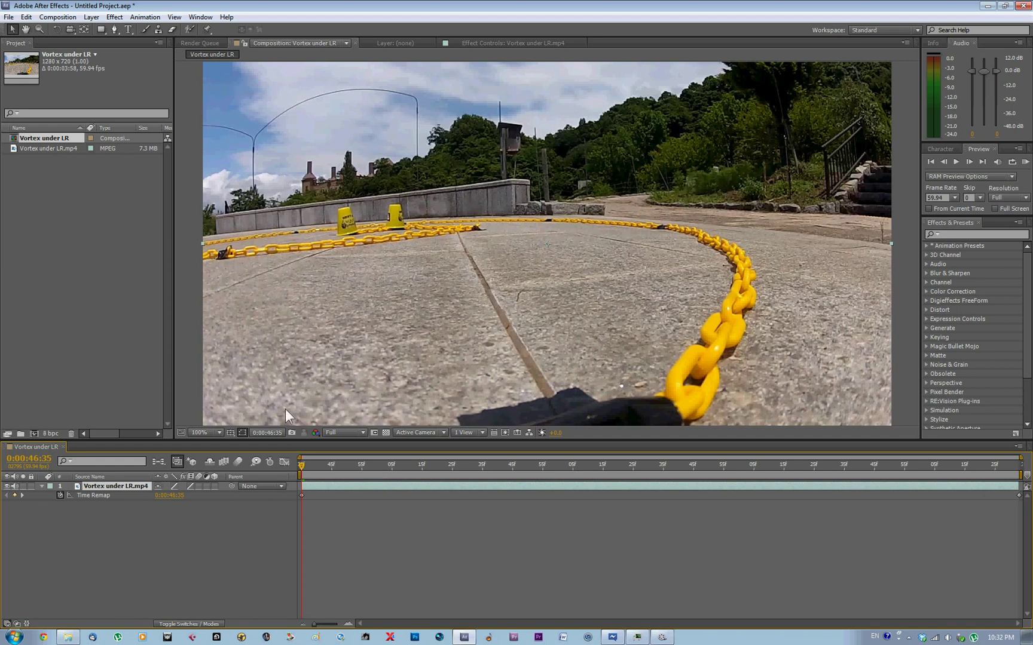
# Step: Set the composition duration to 0:00:09:58 and extend the video layer's end to just past 55:05 on the timeline
pyautogui.click(61, 20)
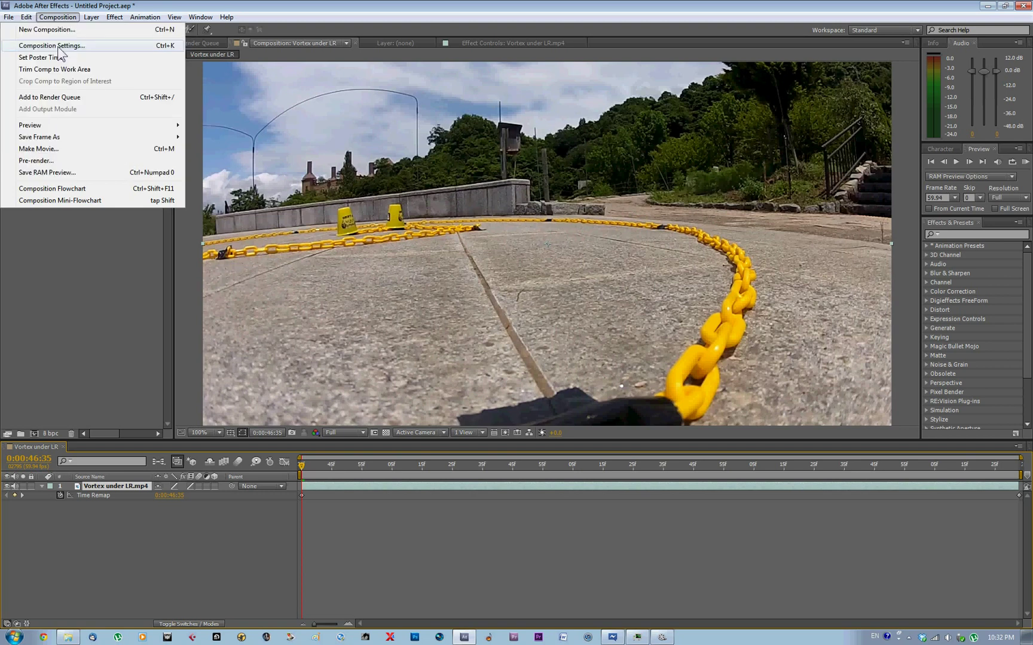
pyautogui.click(59, 47)
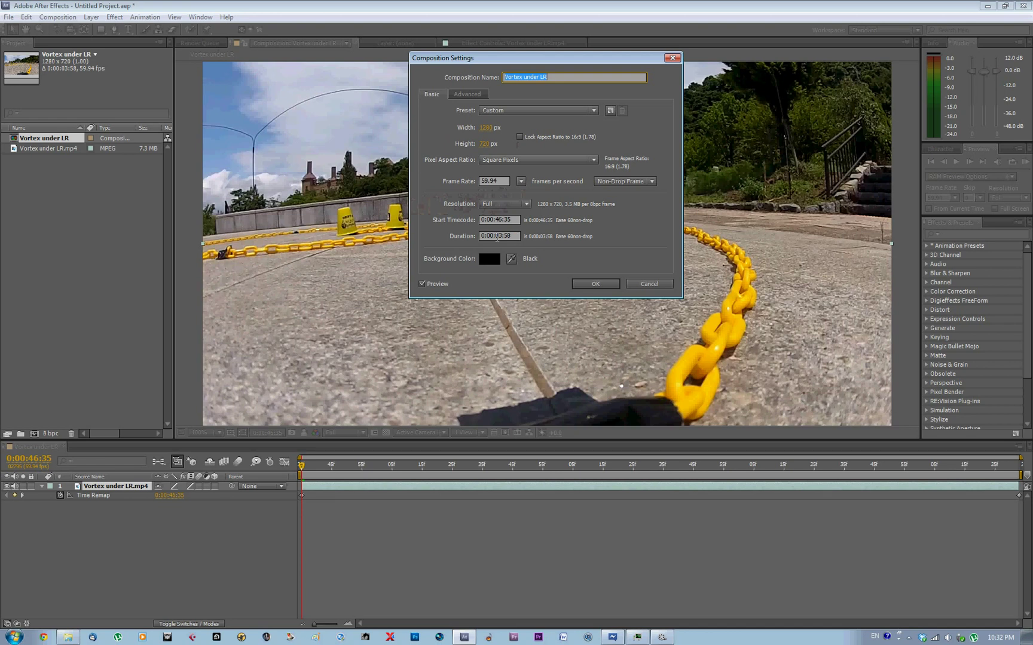
pyautogui.doubleClick(500, 237)
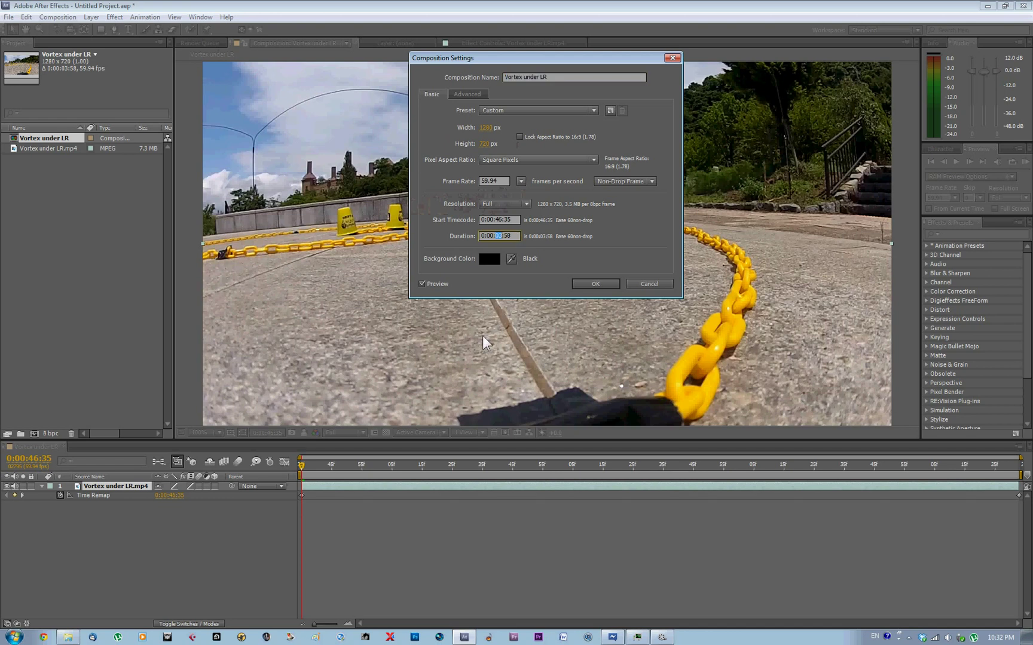
pyautogui.write('9')
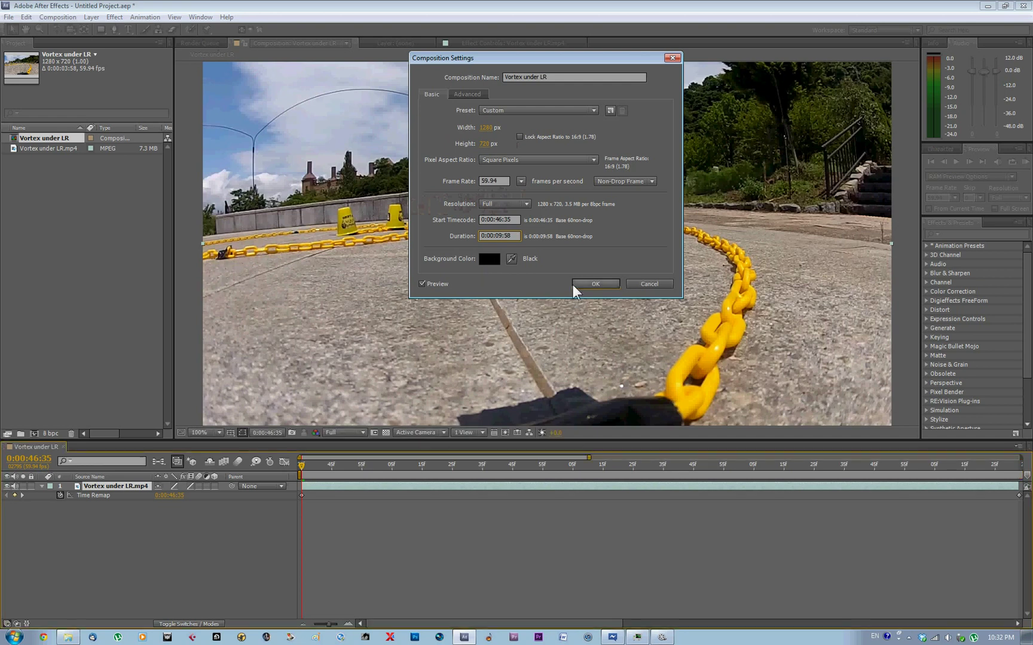
pyautogui.click(595, 284)
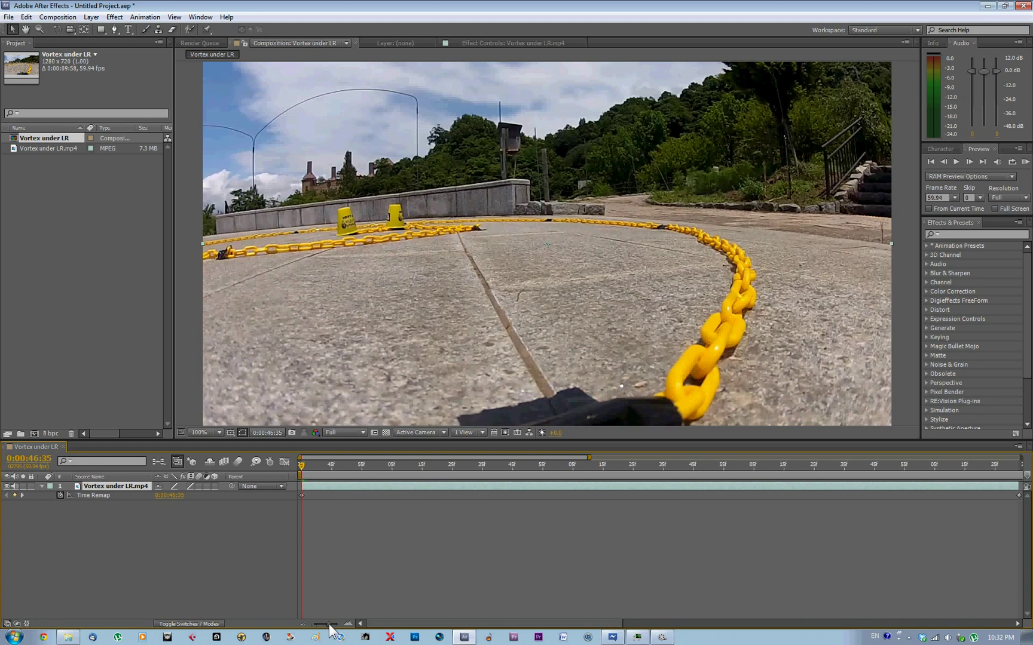
pyautogui.moveTo(329, 629); pyautogui.dragTo(308, 632)
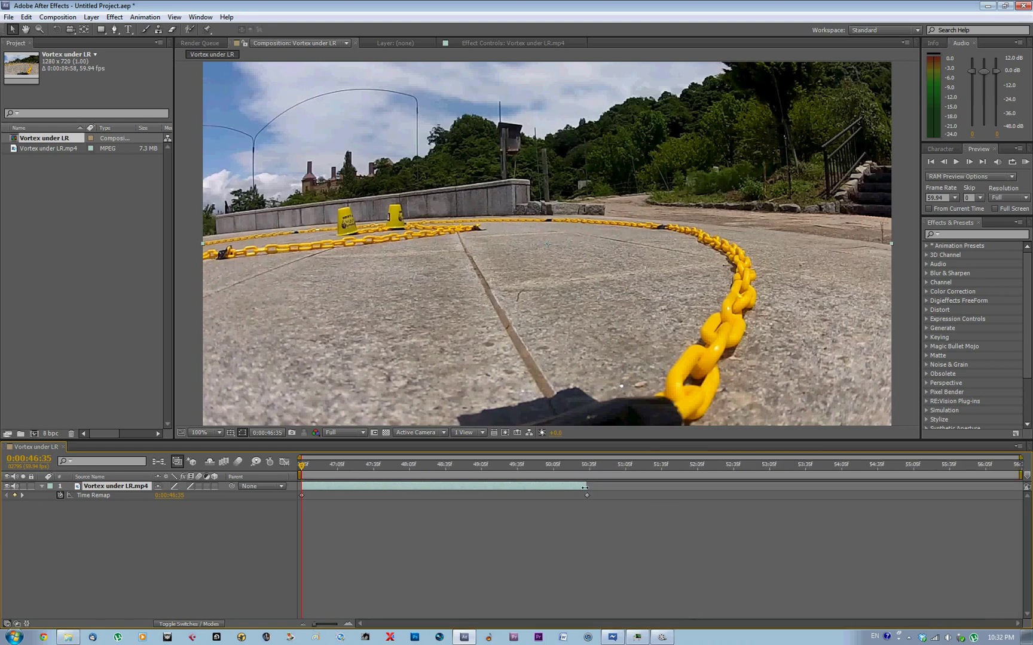
pyautogui.moveTo(584, 488); pyautogui.dragTo(921, 486)
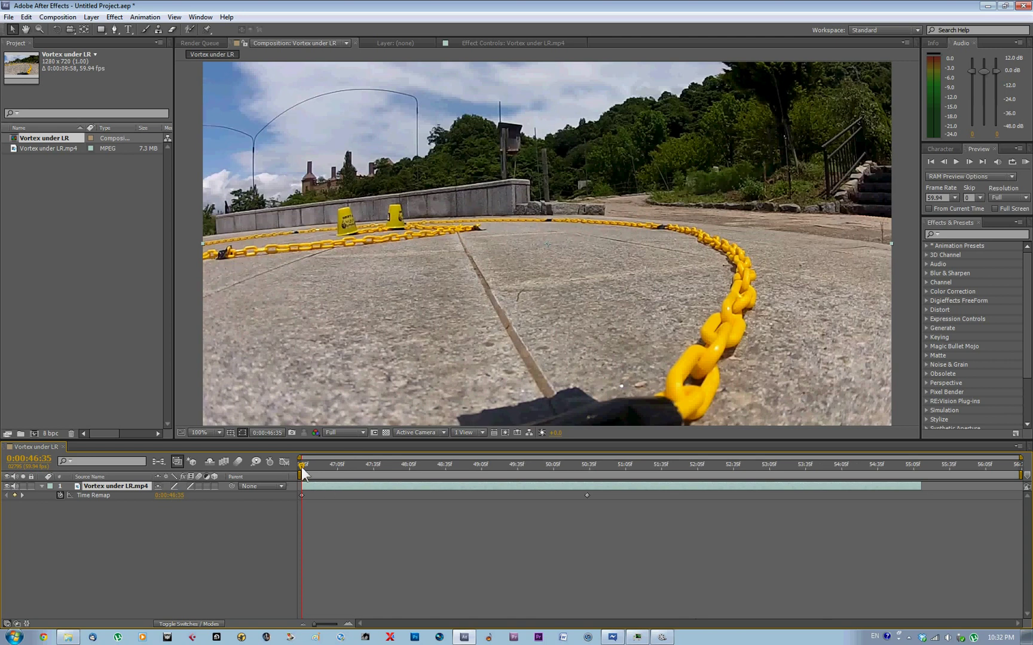
# Step: Examine the footage frame by frame around 0:00:48:42 to find where the car passes the striped barrier
pyautogui.moveTo(302, 469); pyautogui.dragTo(454, 510)
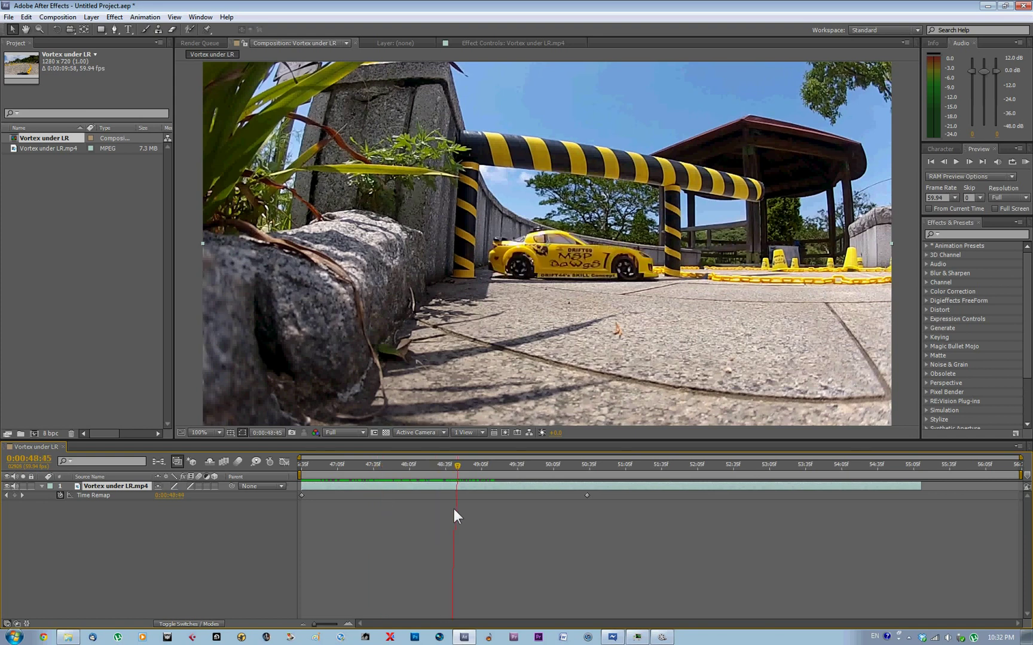
pyautogui.press('pageup')
pyautogui.press('pageup')
pyautogui.press('pageup')
pyautogui.press('pageup')
pyautogui.press('pageup')
pyautogui.press('pageup')
pyautogui.press('pageup')
pyautogui.press('pagedown')
pyautogui.press('pagedown')
pyautogui.press('pagedown')
pyautogui.press('pagedown')
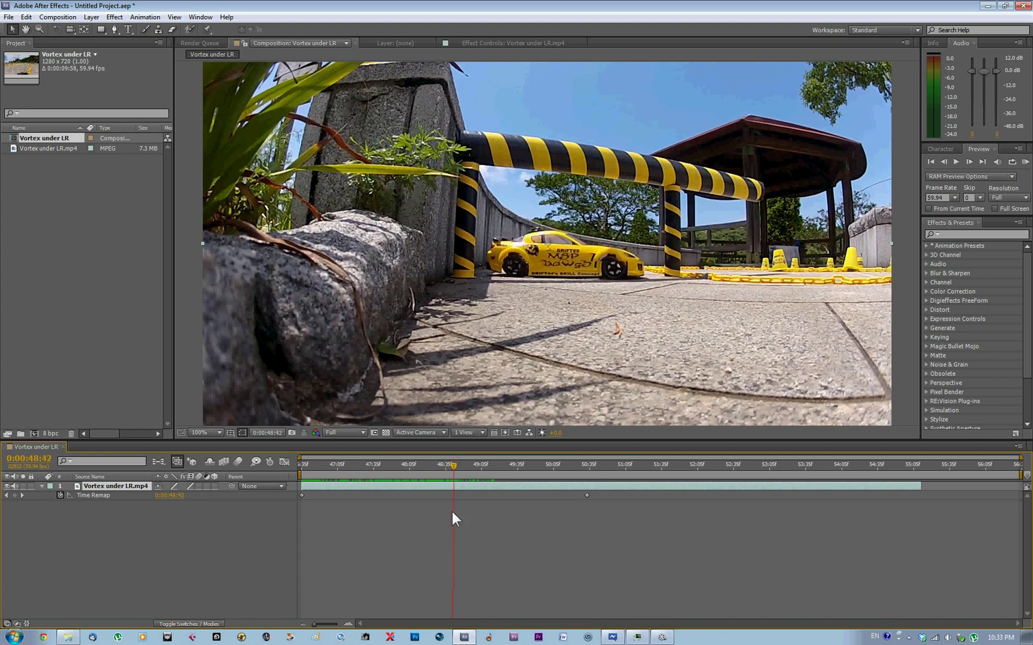
pyautogui.press('pageup')
pyautogui.press('pageup')
pyautogui.press('pagedown')
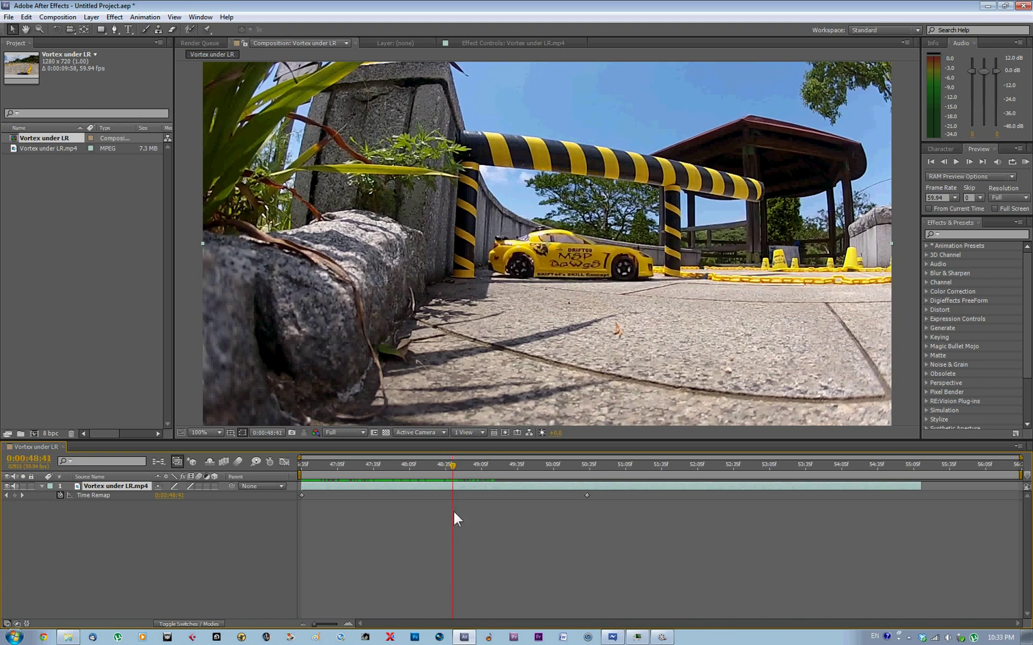
pyautogui.press('pagedown')
pyautogui.press('pagedown')
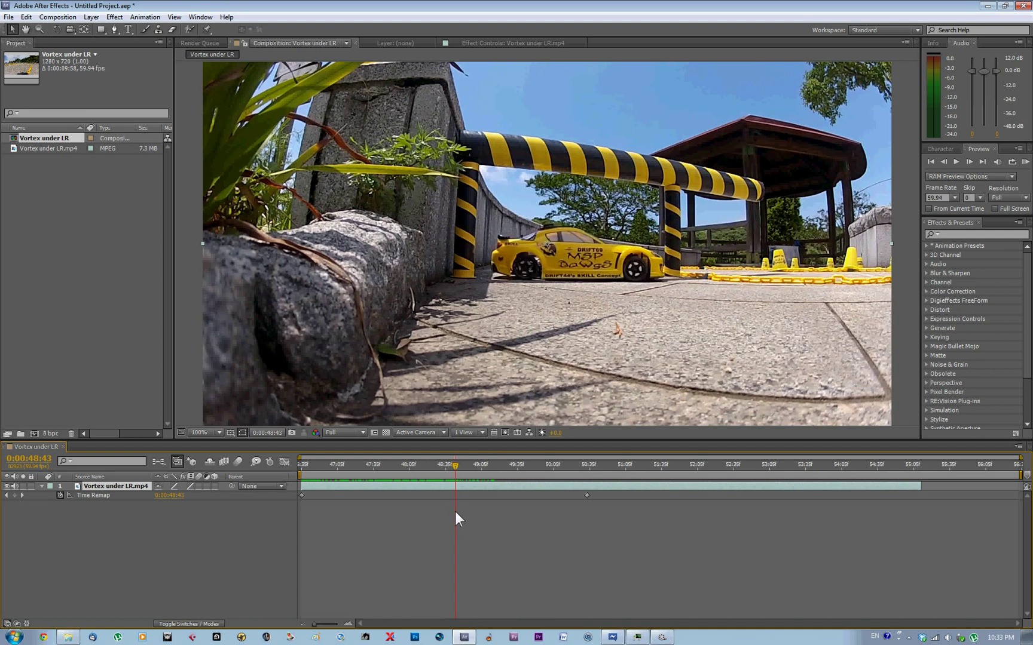
pyautogui.press('pagedown')
pyautogui.press('pagedown')
pyautogui.press('pagedown')
pyautogui.press('pagedown')
pyautogui.press('pagedown')
pyautogui.press('pagedown')
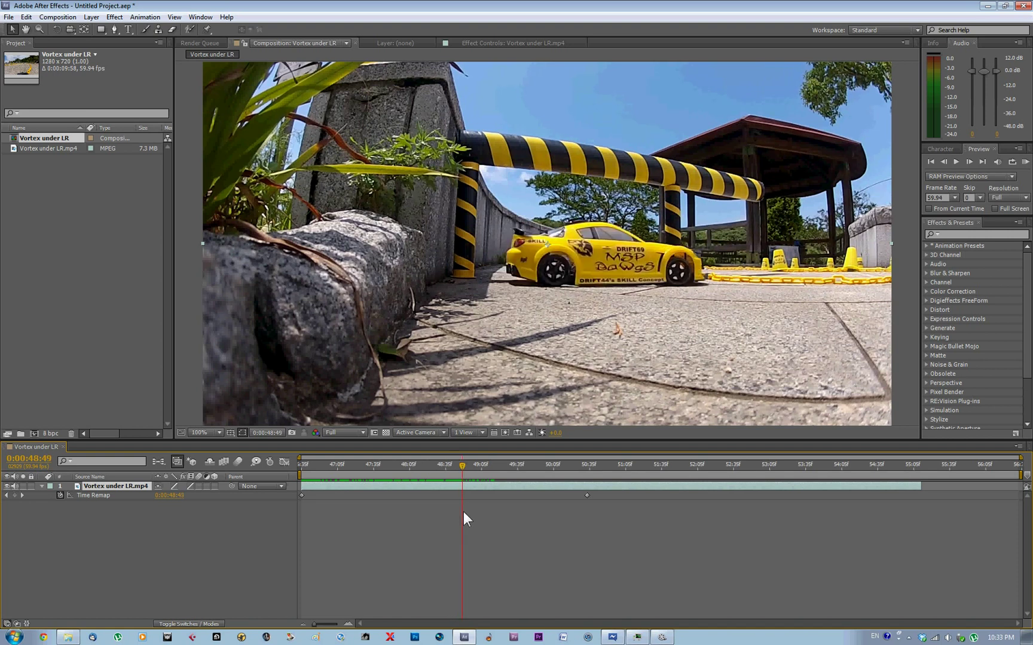
pyautogui.press('pagedown')
pyautogui.press('pagedown')
pyautogui.press('pagedown')
pyautogui.press('pagedown')
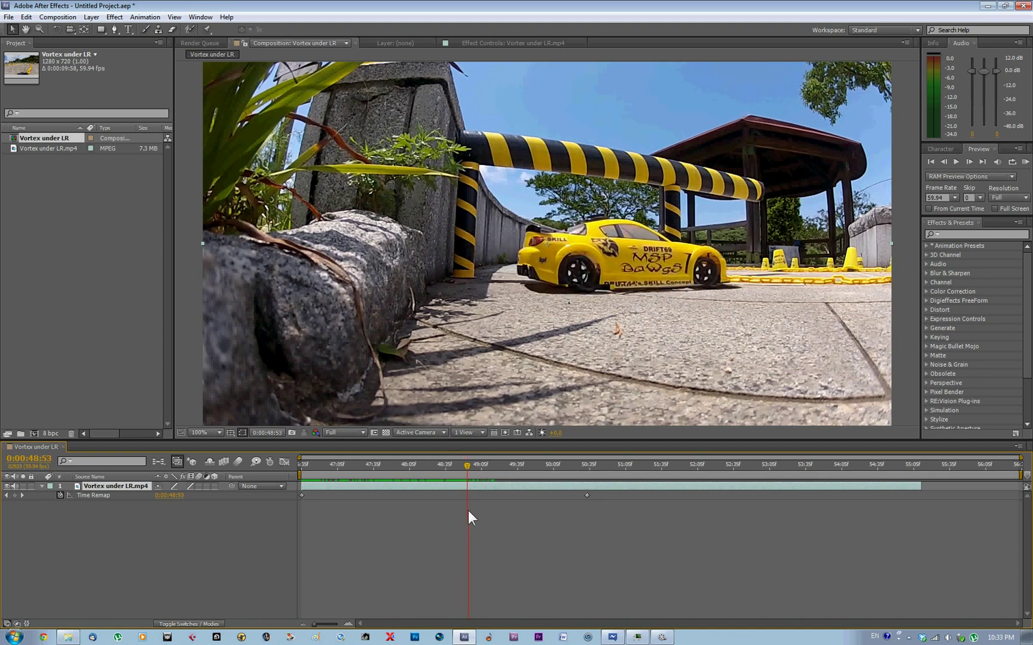
pyautogui.press('pagedown')
pyautogui.moveTo(468, 511); pyautogui.dragTo(375, 506)
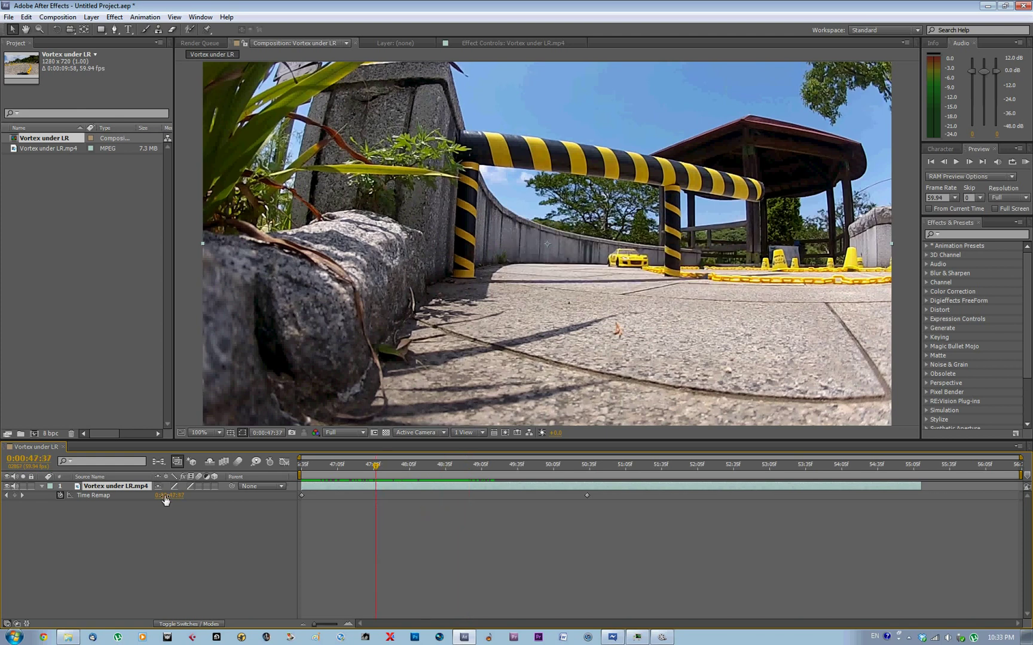
# Step: Find the Twixtor Pro effect by searching for "twixtor pro" and apply it to the video layer
pyautogui.click(956, 235)
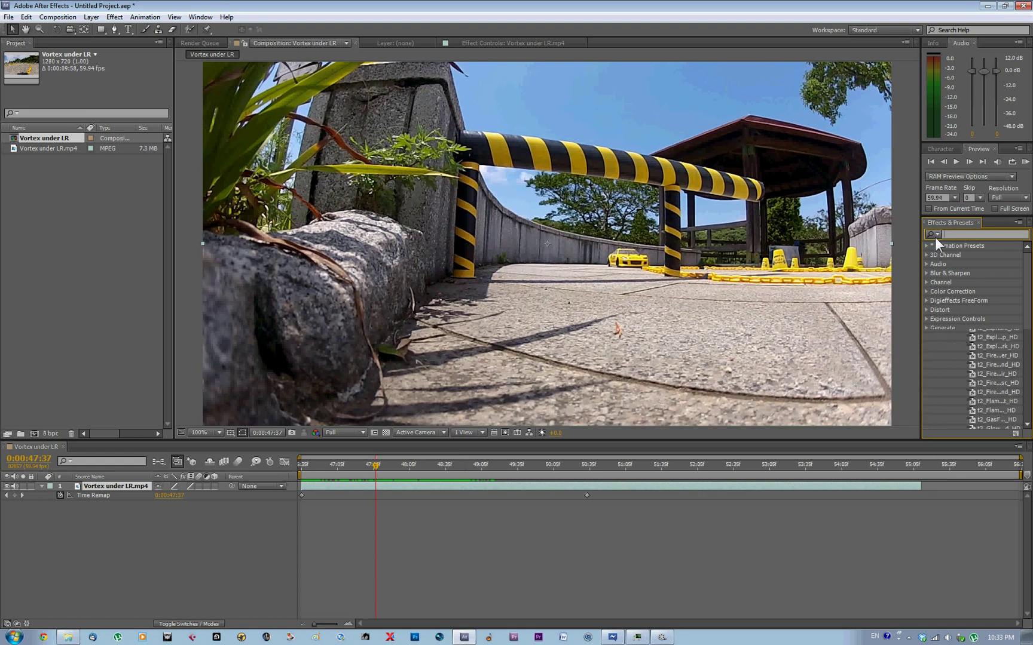
pyautogui.write('twi')
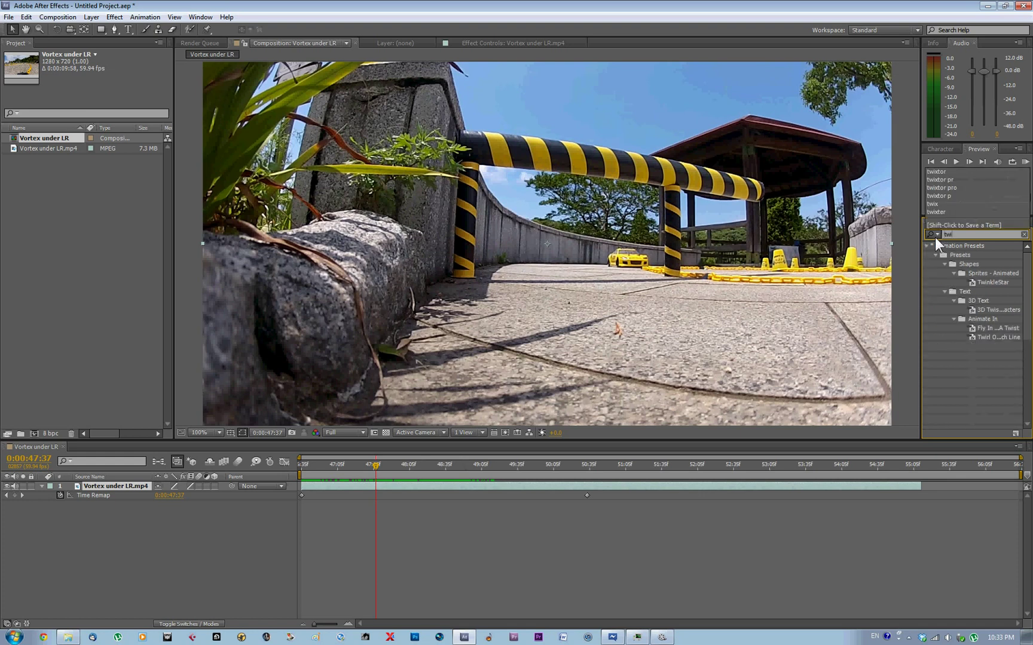
pyautogui.write('xtor p')
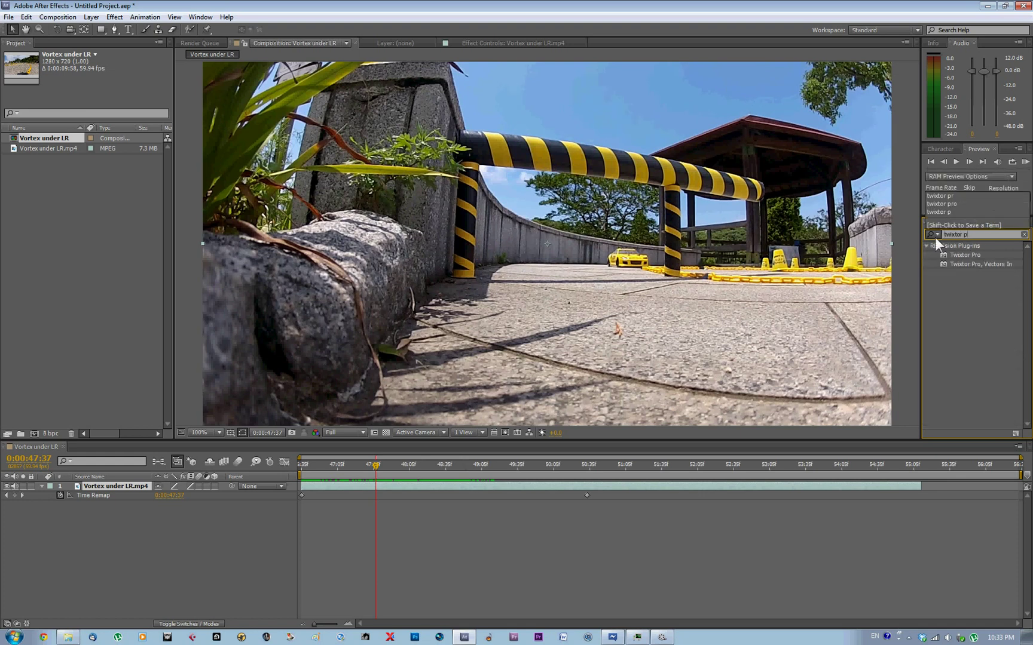
pyautogui.write('ro')
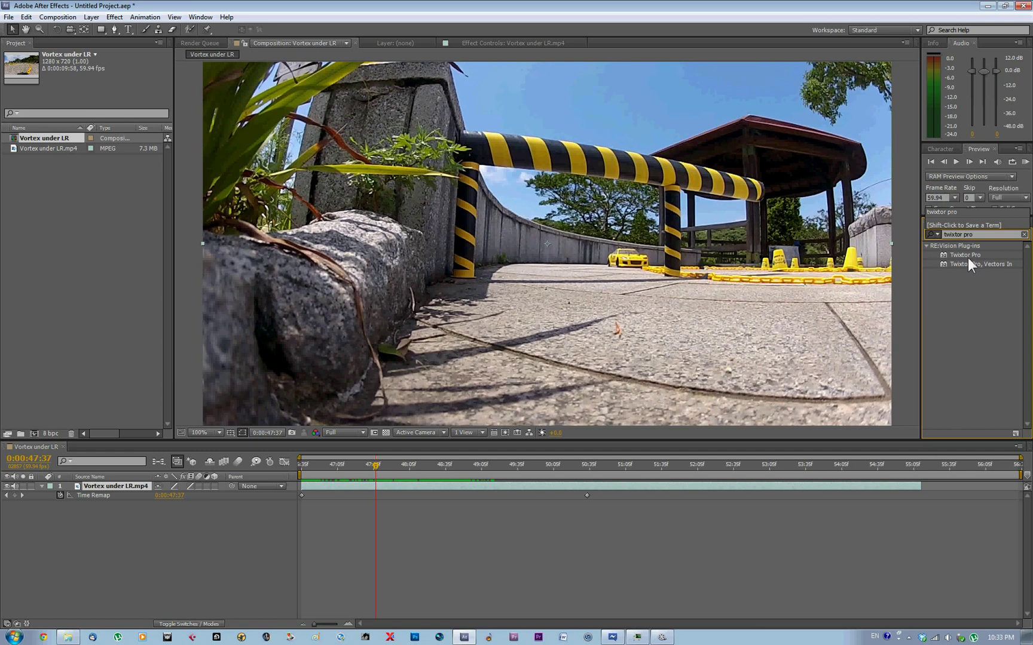
pyautogui.press('Return')
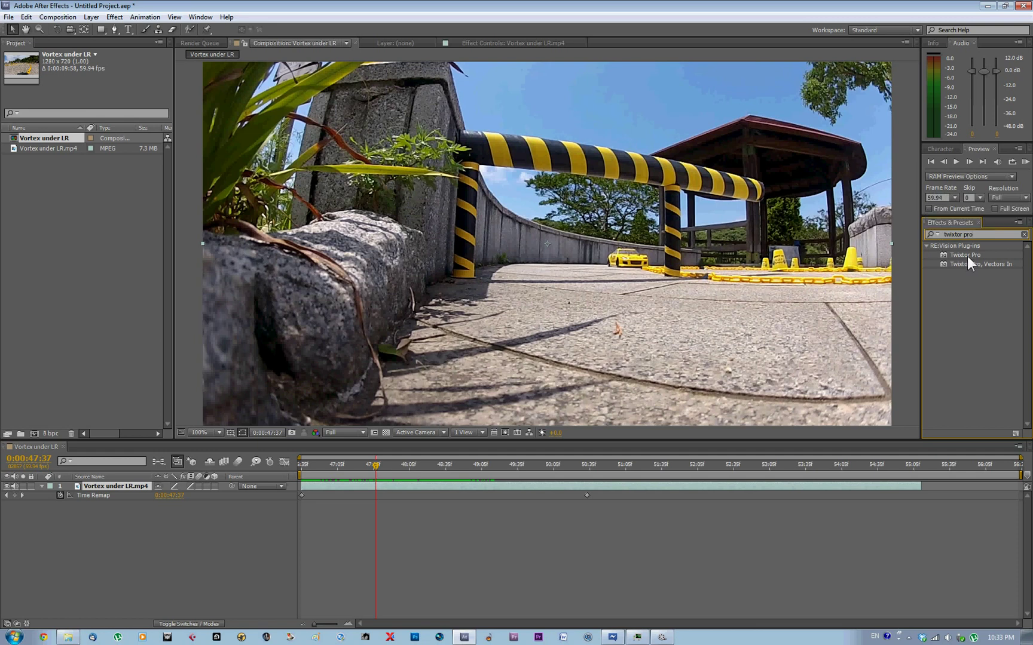
pyautogui.click(968, 257)
pyautogui.moveTo(968, 256); pyautogui.dragTo(646, 265)
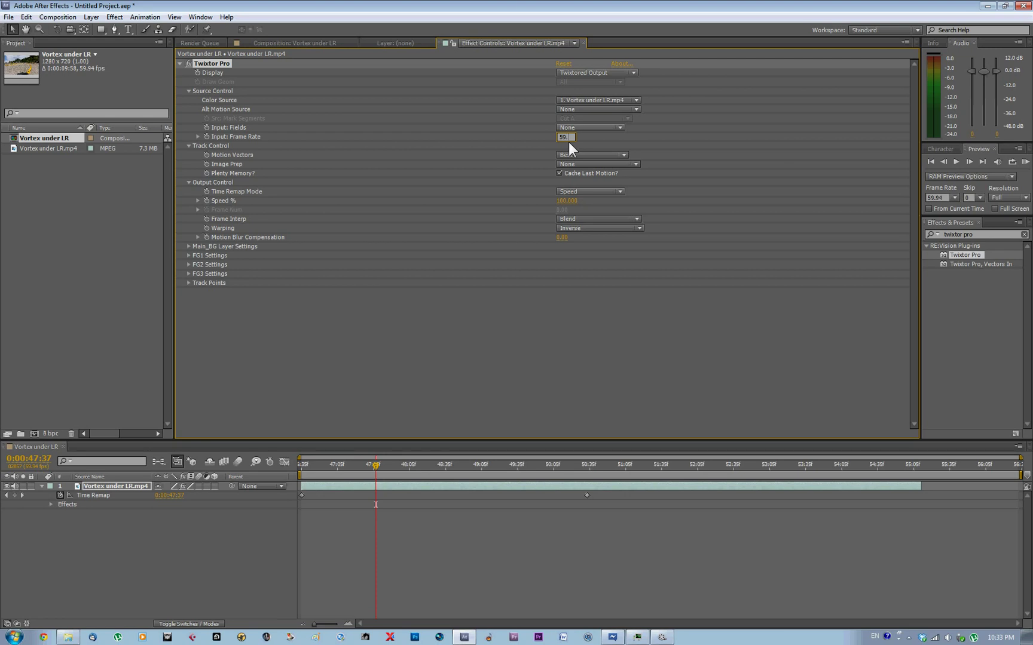
# Step: Set Twixtor Pro's input frame rate to 59.94 and its warping to Forward
pyautogui.press('Return')
pyautogui.click(638, 228)
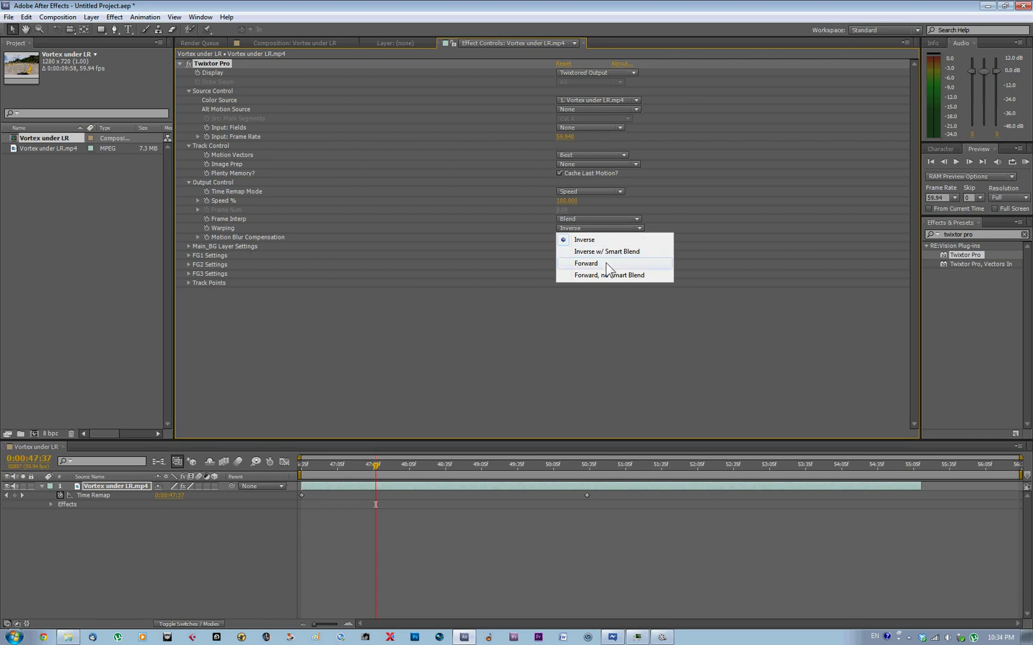
pyautogui.click(598, 267)
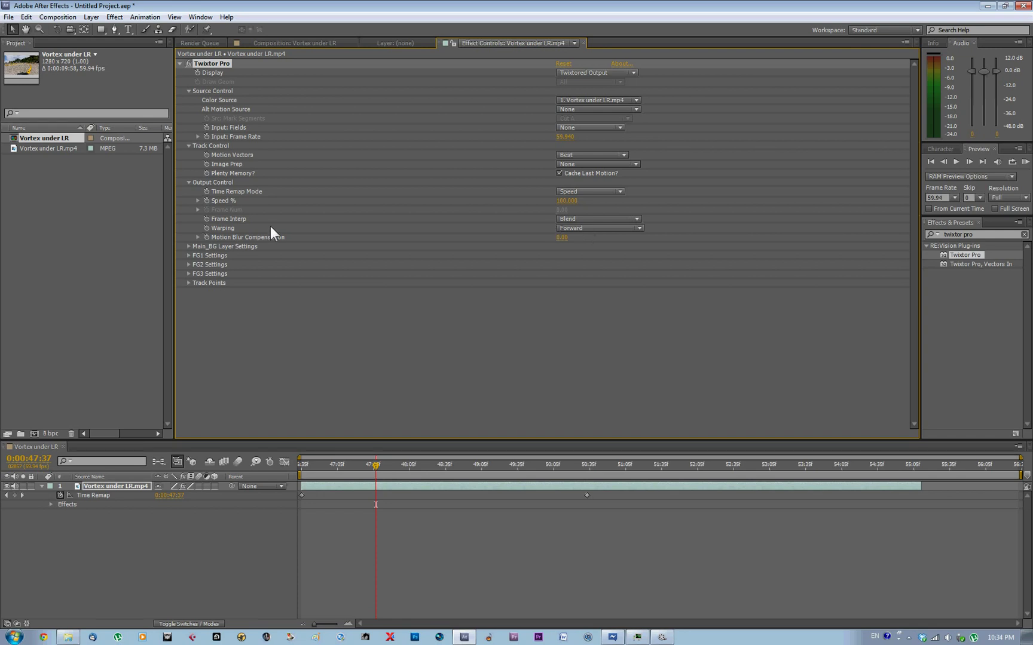
# Step: Expand Twixtor Pro's Output Control on the layer in the composition and start Speed % keyframing at 0:00:46:36 with 100%
pyautogui.click(398, 44)
pyautogui.click(330, 43)
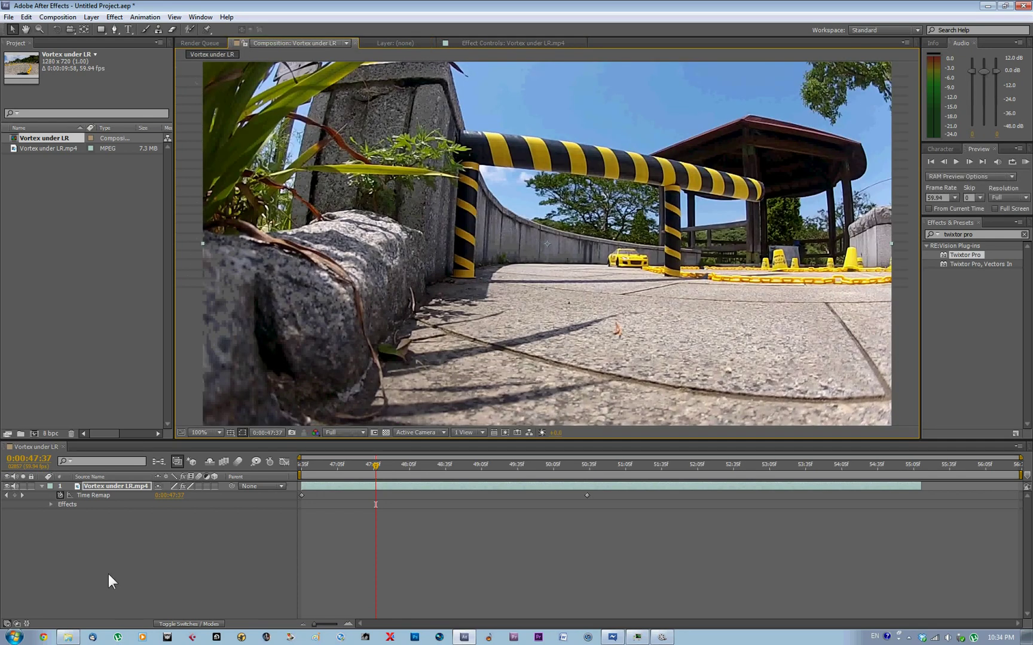
pyautogui.click(51, 504)
pyautogui.click(60, 514)
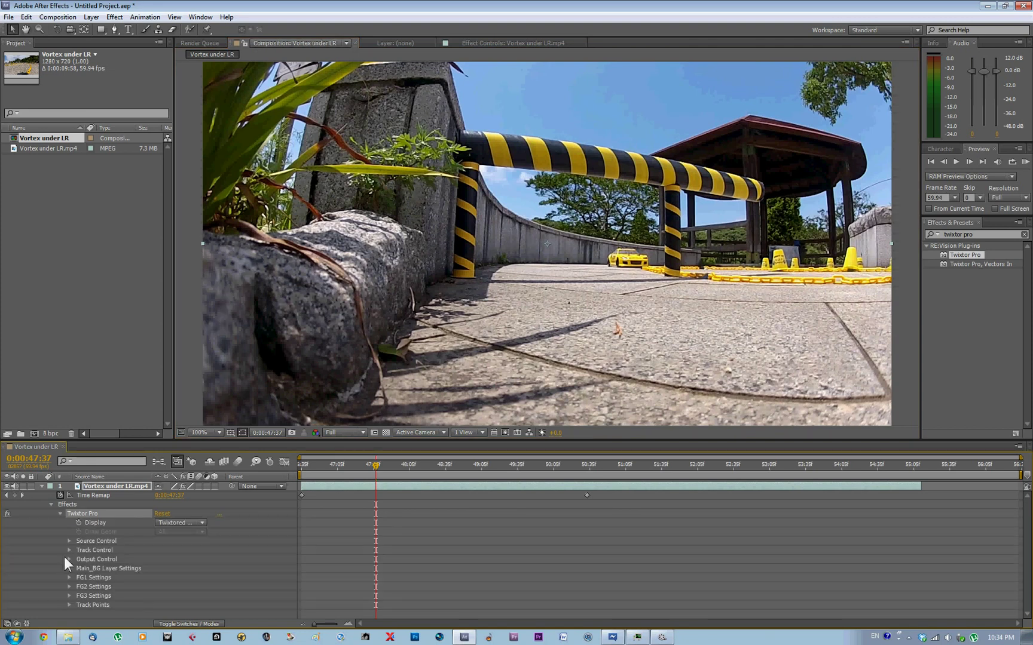
pyautogui.click(67, 557)
pyautogui.click(68, 559)
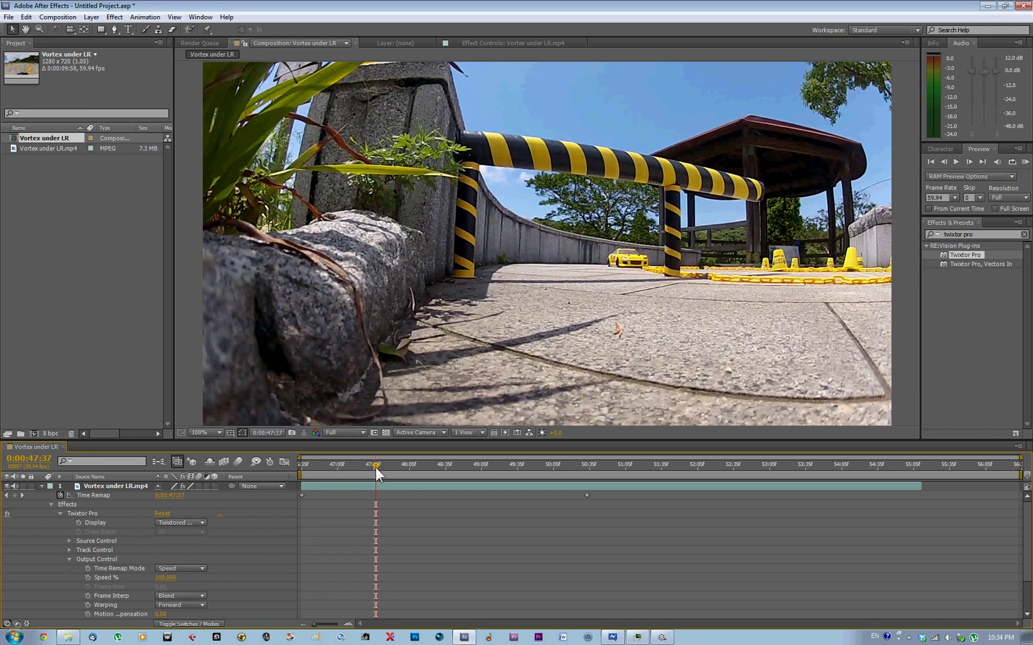
pyautogui.moveTo(376, 467); pyautogui.dragTo(303, 477)
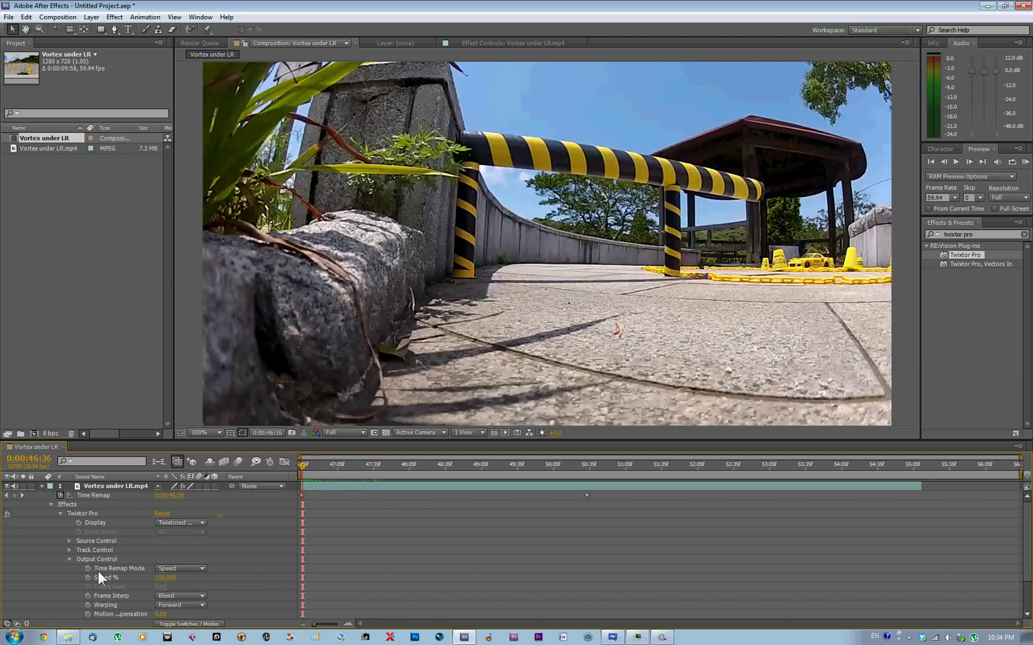
pyautogui.click(88, 578)
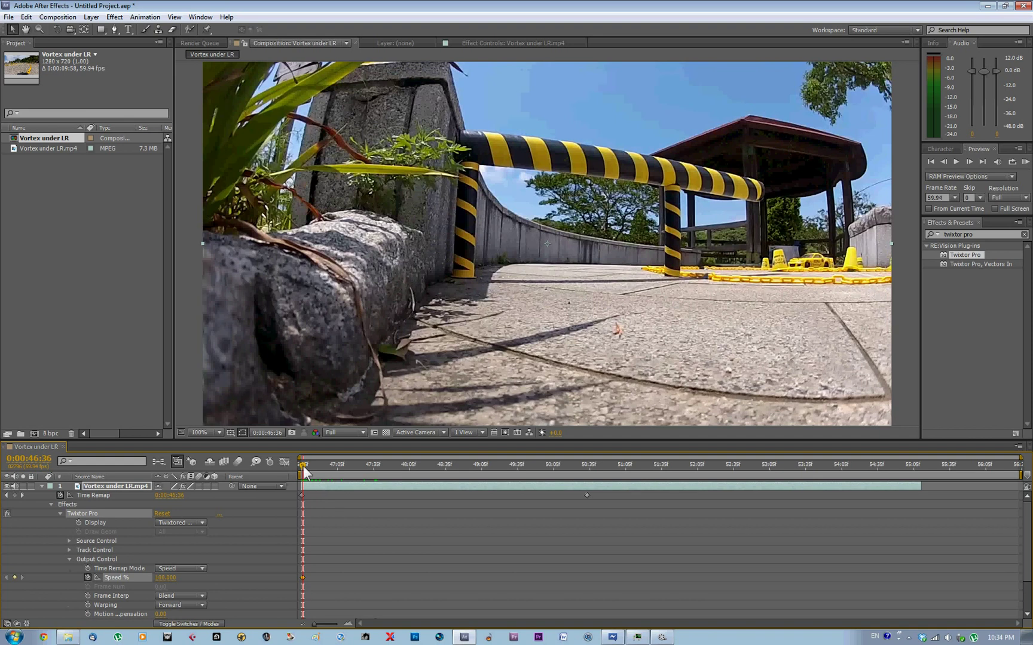
# Step: Add a 100% Twixtor Pro Speed % keyframe at 0:00:48:39 and a 5% keyframe at 0:00:48:43
pyautogui.moveTo(304, 472); pyautogui.dragTo(452, 481)
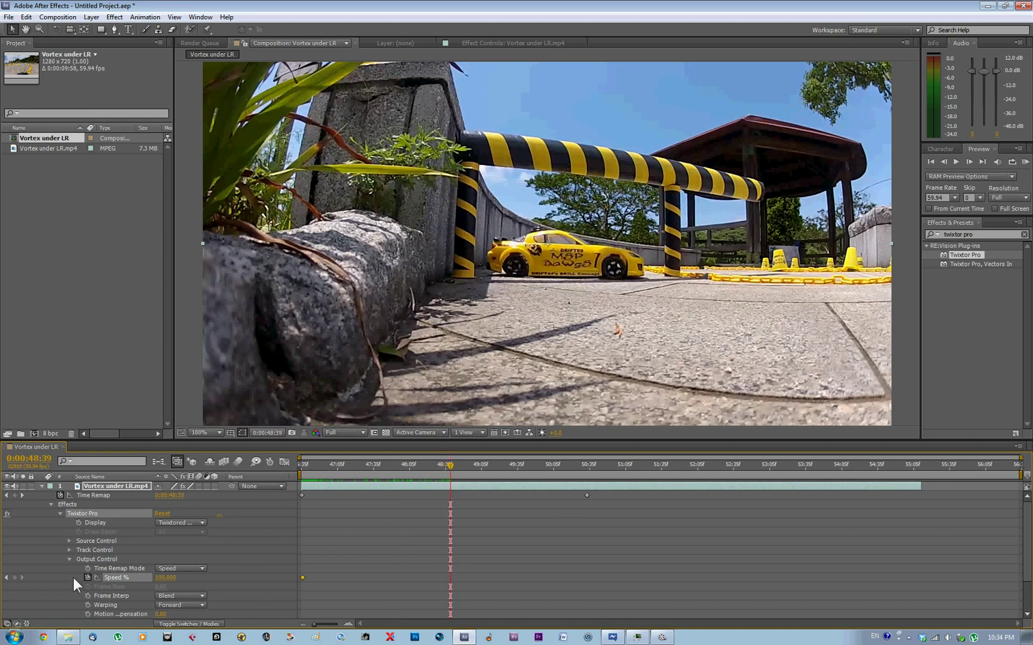
pyautogui.click(16, 579)
pyautogui.moveTo(449, 468); pyautogui.dragTo(455, 469)
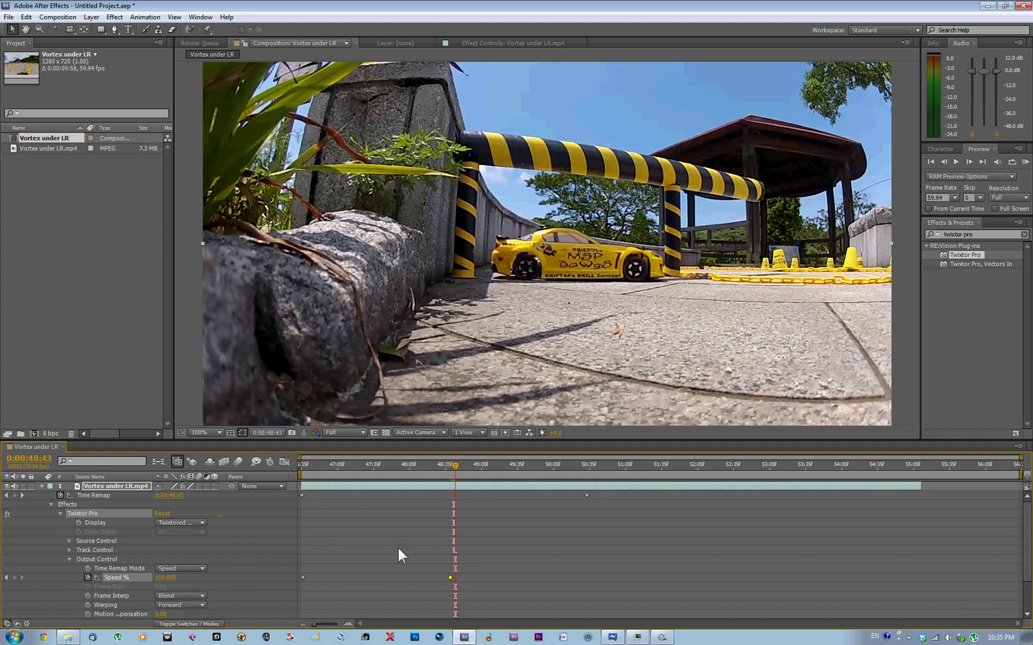
pyautogui.click(15, 578)
pyautogui.click(165, 579)
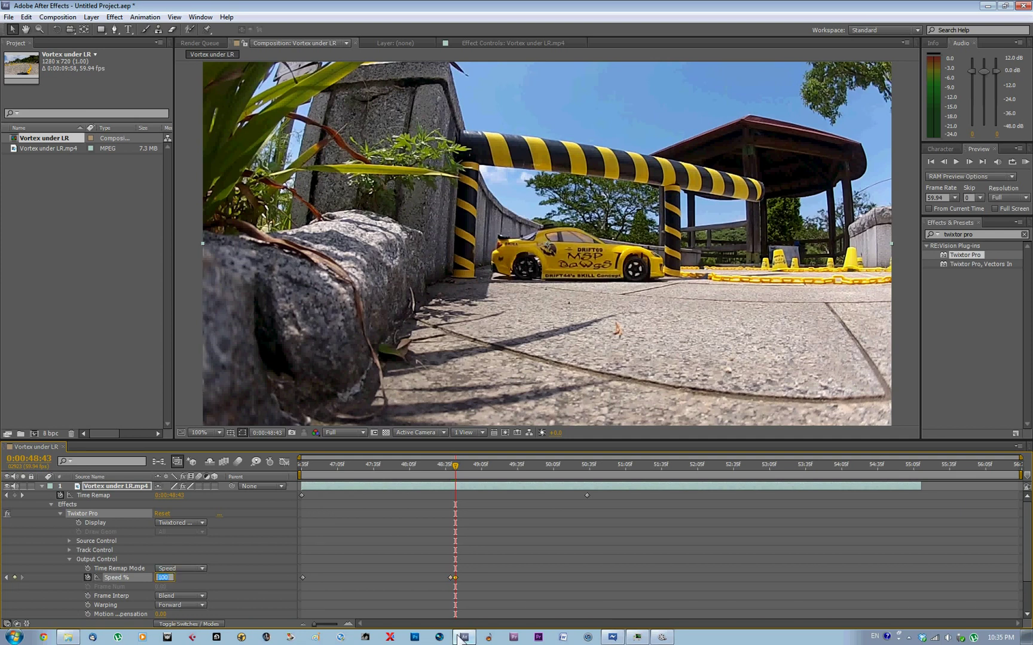
pyautogui.write('5')
pyautogui.click(272, 593)
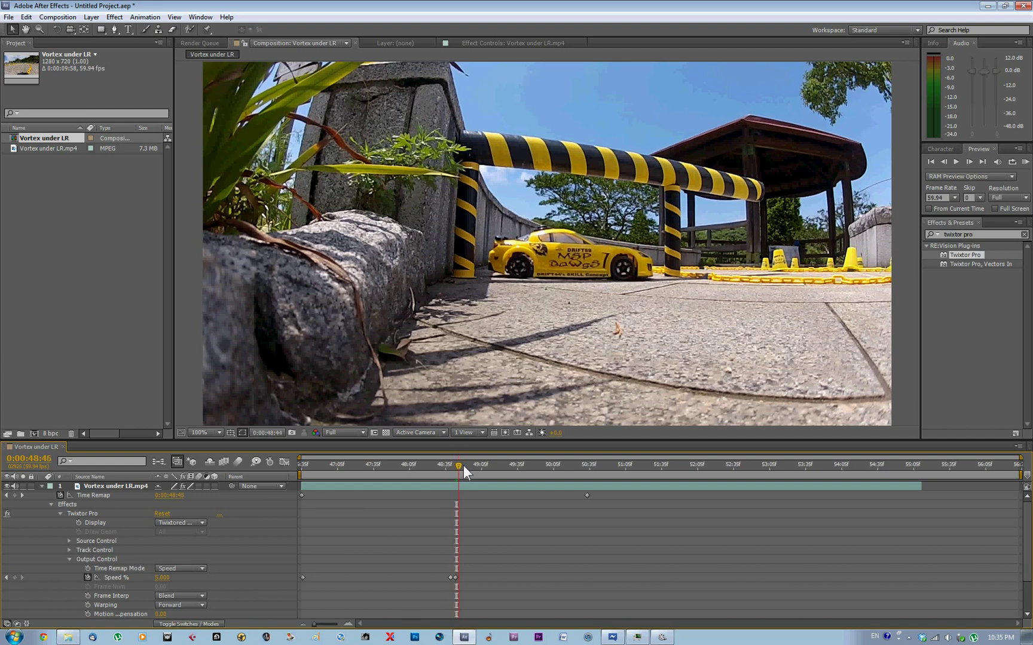
# Step: Hold the 5% speed with a Speed % keyframe at 0:00:53:20, and add a 100% keyframe at 0:00:53:42
pyautogui.moveTo(464, 465); pyautogui.dragTo(788, 513)
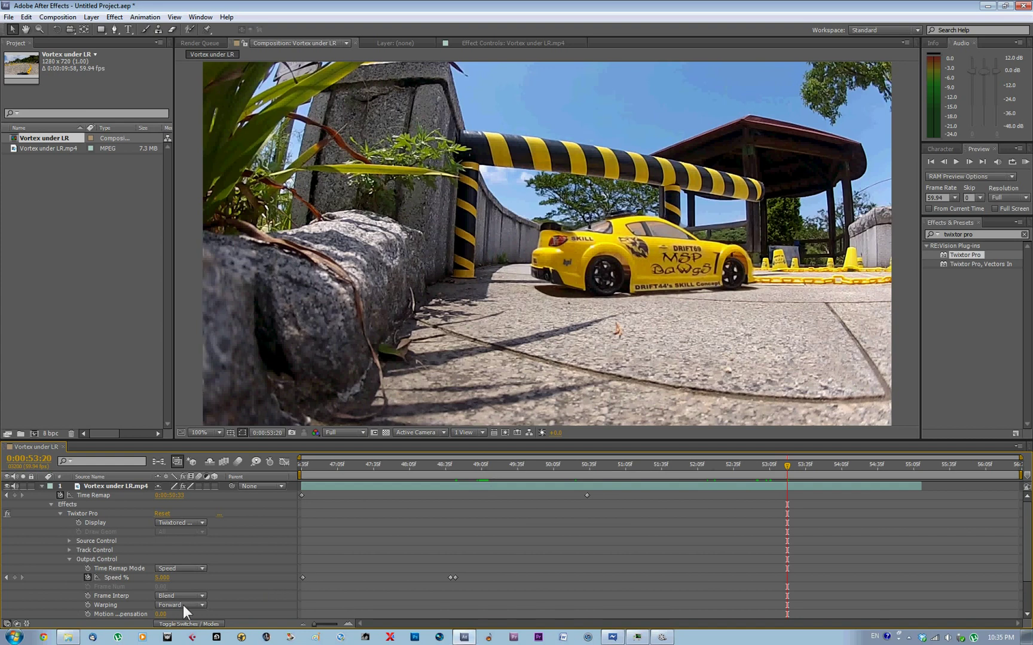
pyautogui.click(12, 578)
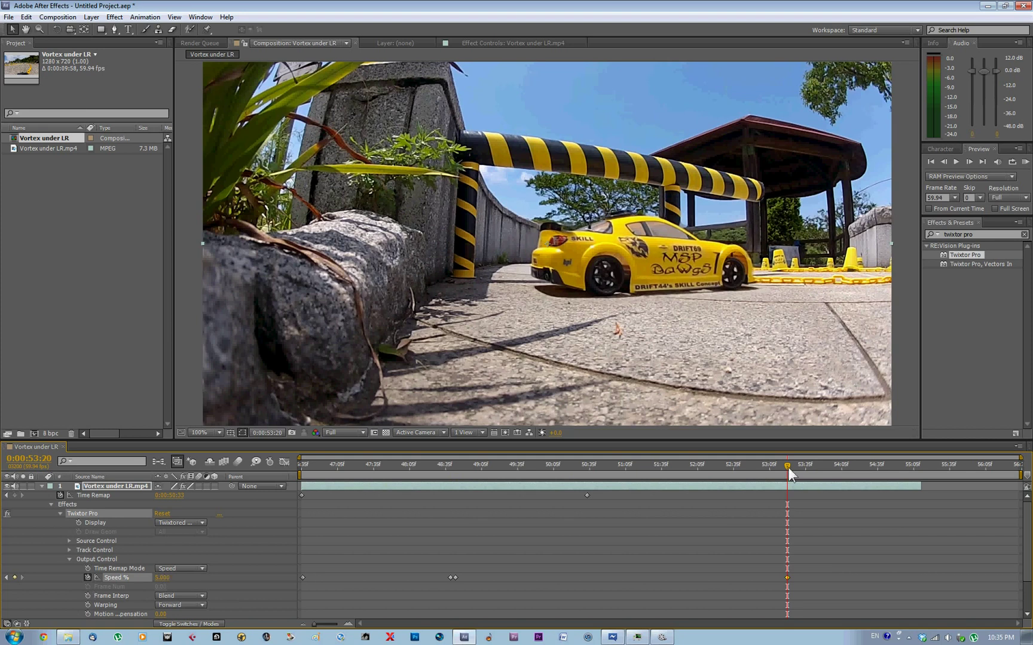
pyautogui.moveTo(788, 466); pyautogui.dragTo(812, 470)
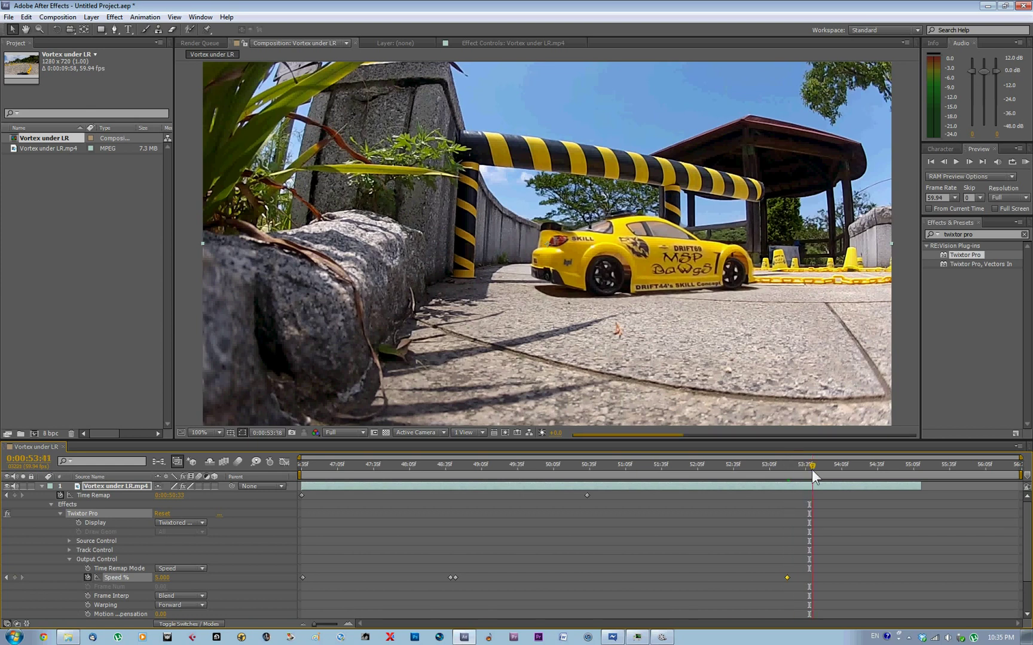
pyautogui.press('pagedown')
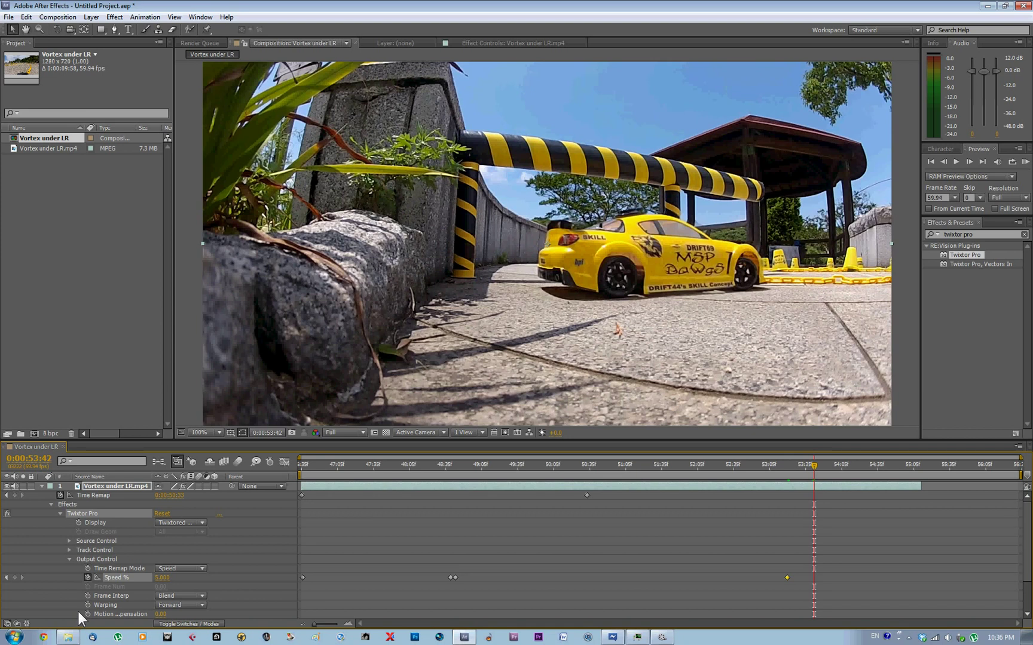
pyautogui.click(14, 577)
pyautogui.click(161, 577)
pyautogui.write('100')
pyautogui.click(340, 594)
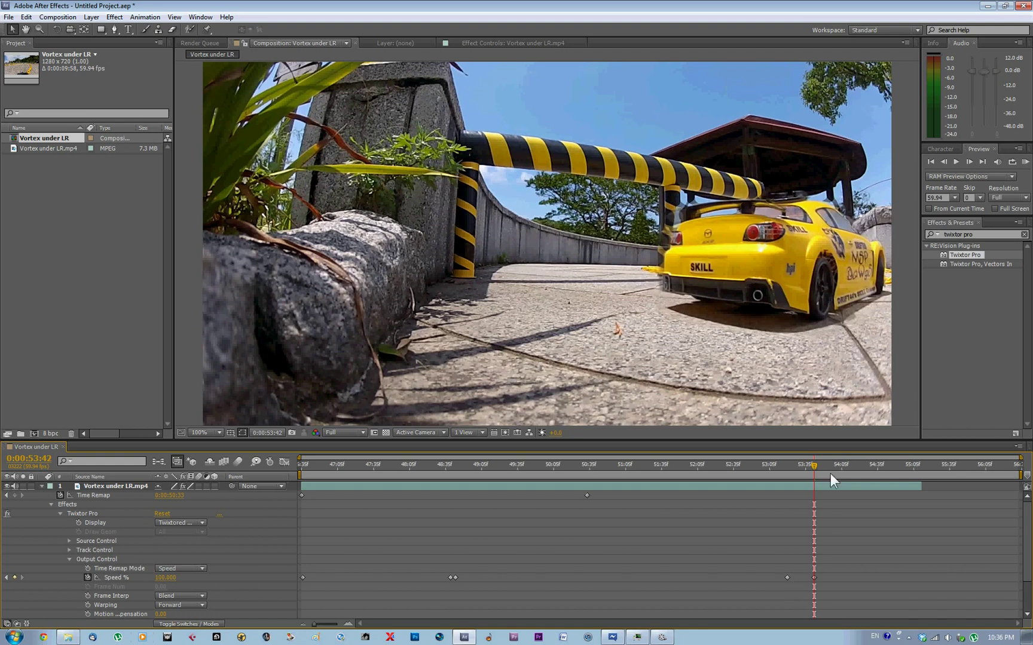
# Step: Find where the car has left the frame past the last speed keyframe and end the work area at 0:00:53:59
pyautogui.moveTo(823, 468); pyautogui.dragTo(845, 470)
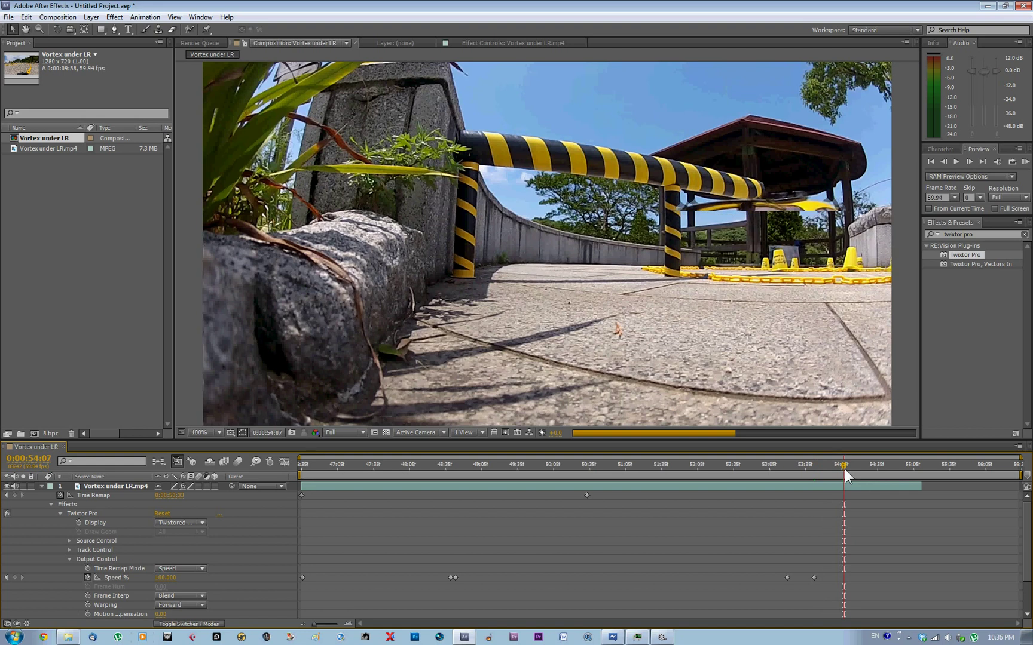
pyautogui.hotkey('shift', 'pageup')
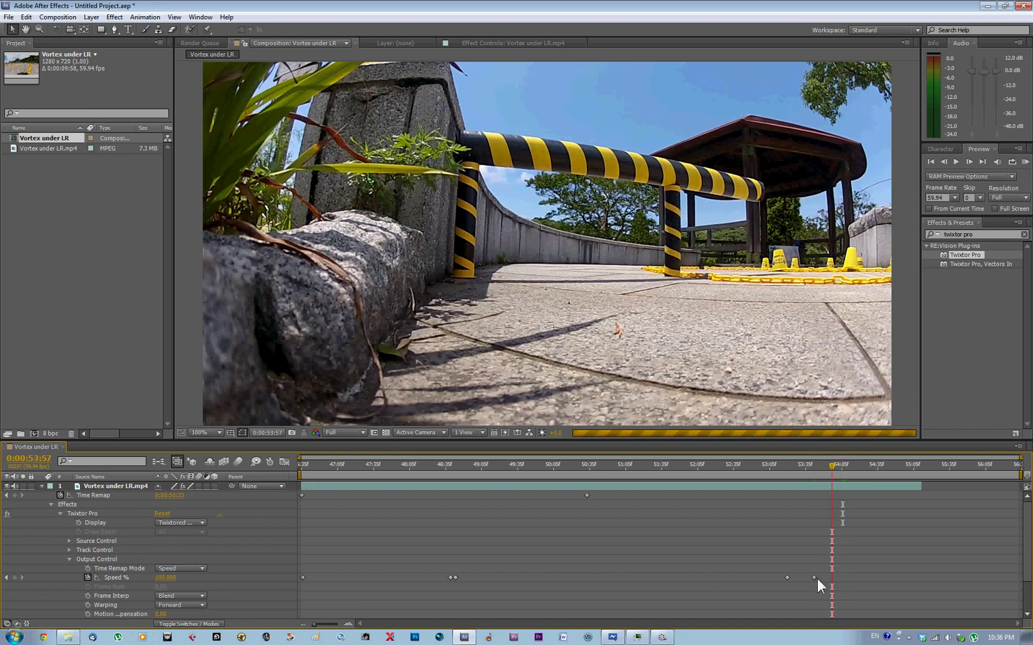
pyautogui.click(815, 578)
pyautogui.press('Delete')
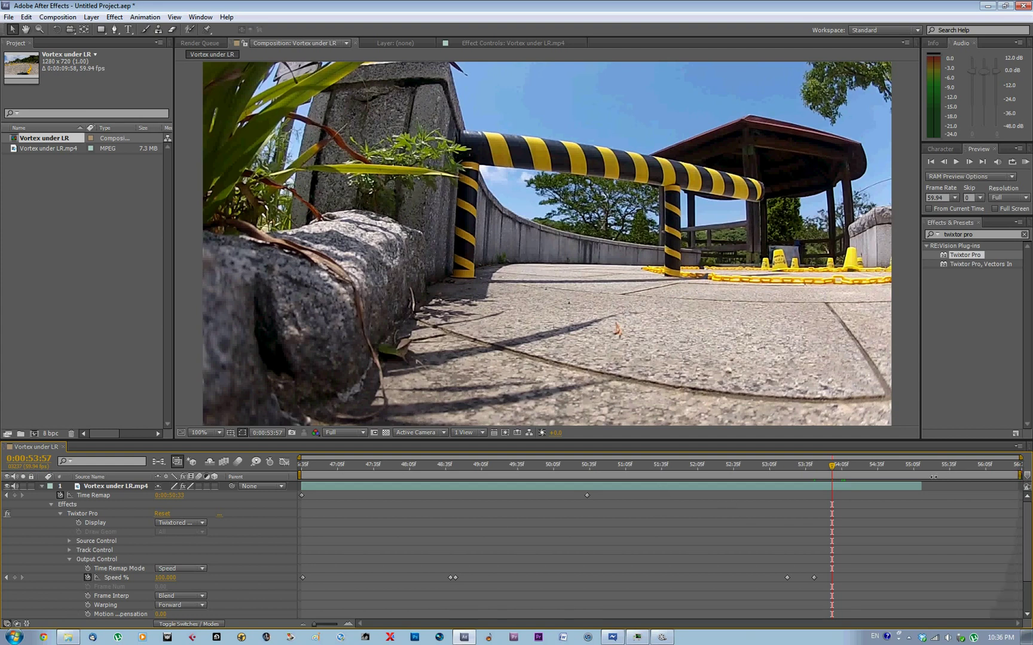
pyautogui.moveTo(933, 477); pyautogui.dragTo(842, 477)
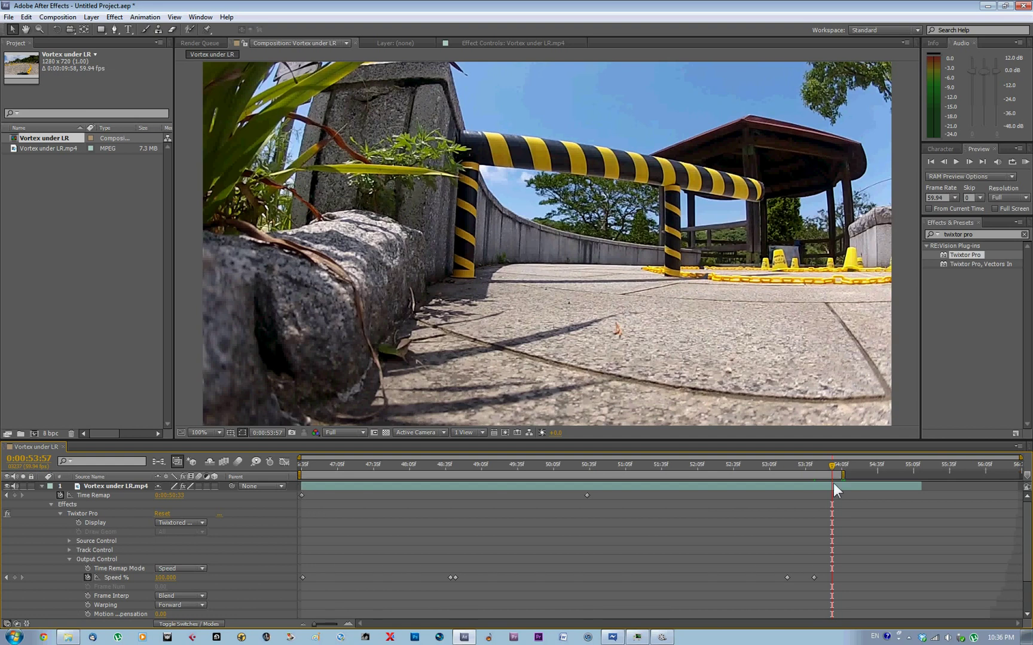
pyautogui.click(839, 467)
pyautogui.click(838, 469)
pyautogui.moveTo(837, 468)
pyautogui.mouseDown()
pyautogui.moveTo(821, 473)
pyautogui.moveTo(830, 475)
pyautogui.mouseUp()
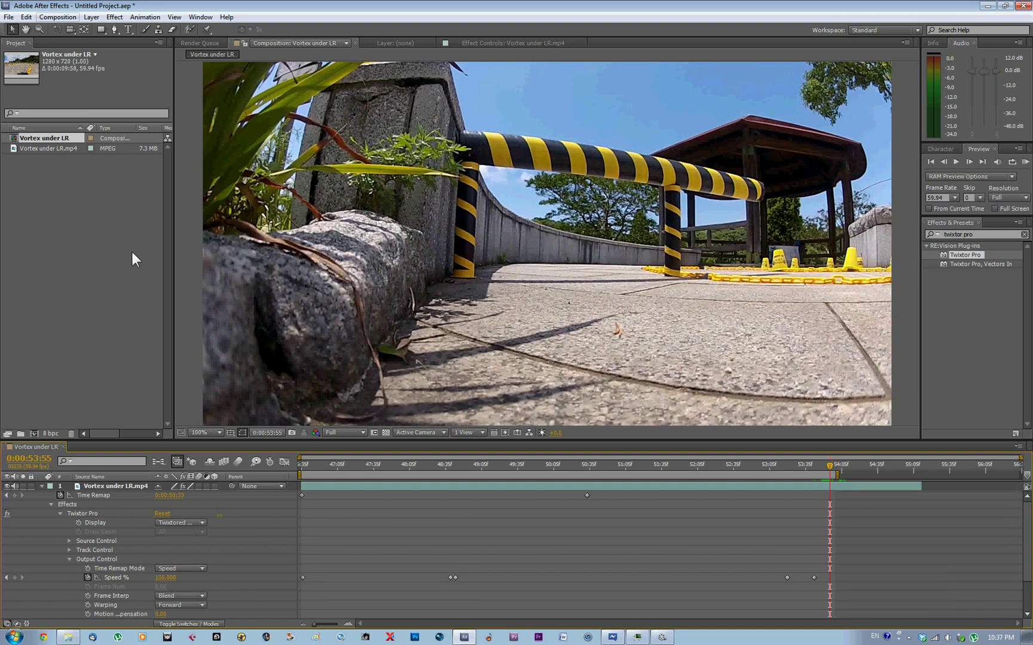
# Step: Add the composition to the render queue and accept Best quality, full-resolution render settings at the composition's frame rate
pyautogui.click(58, 17)
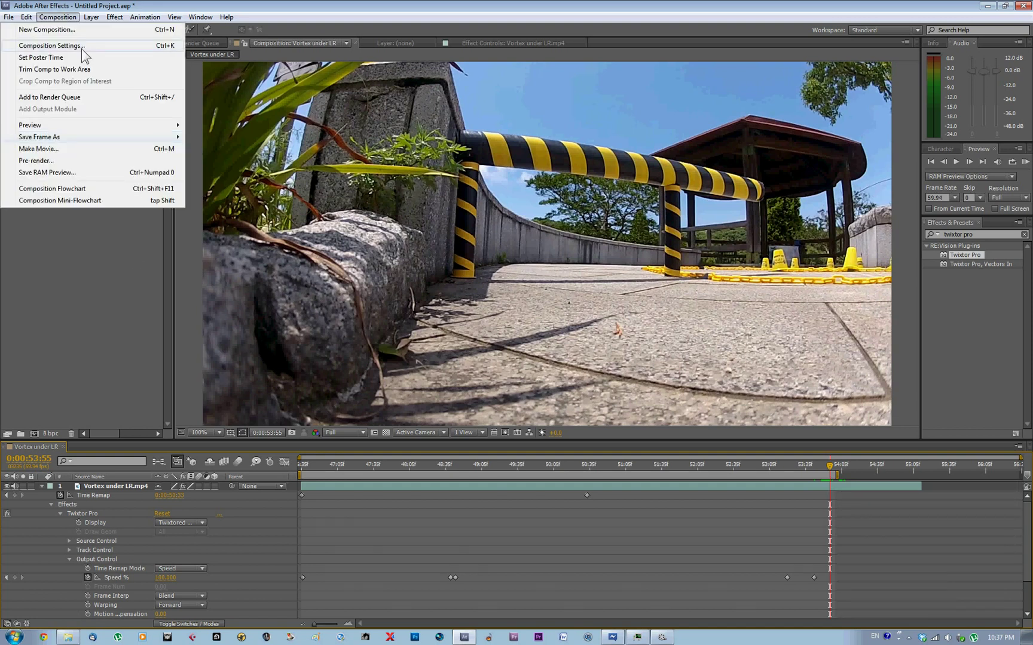
pyautogui.click(63, 99)
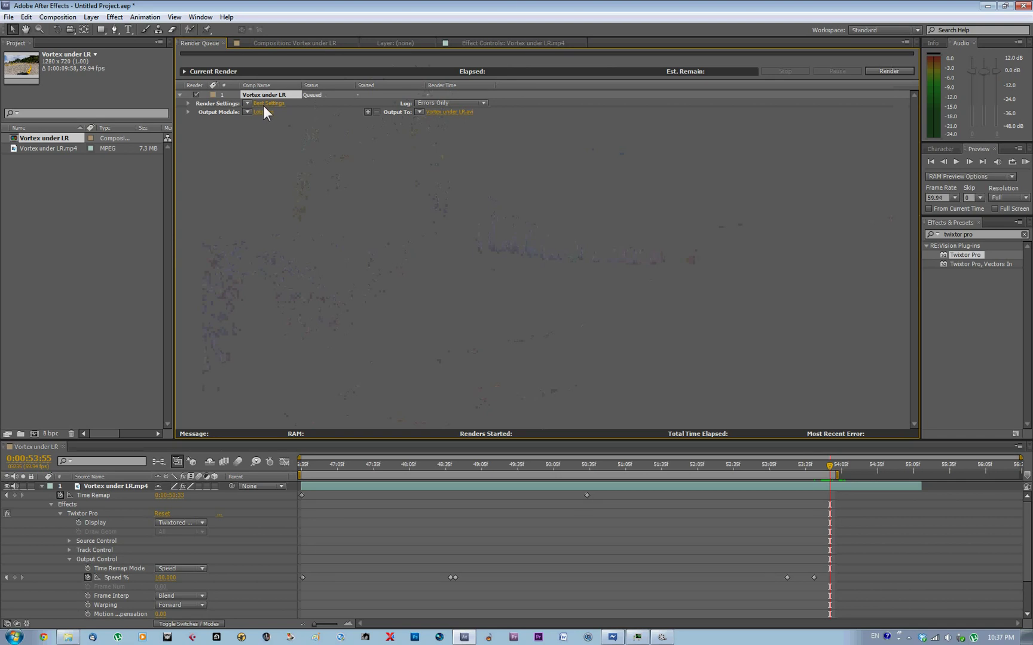
pyautogui.click(263, 106)
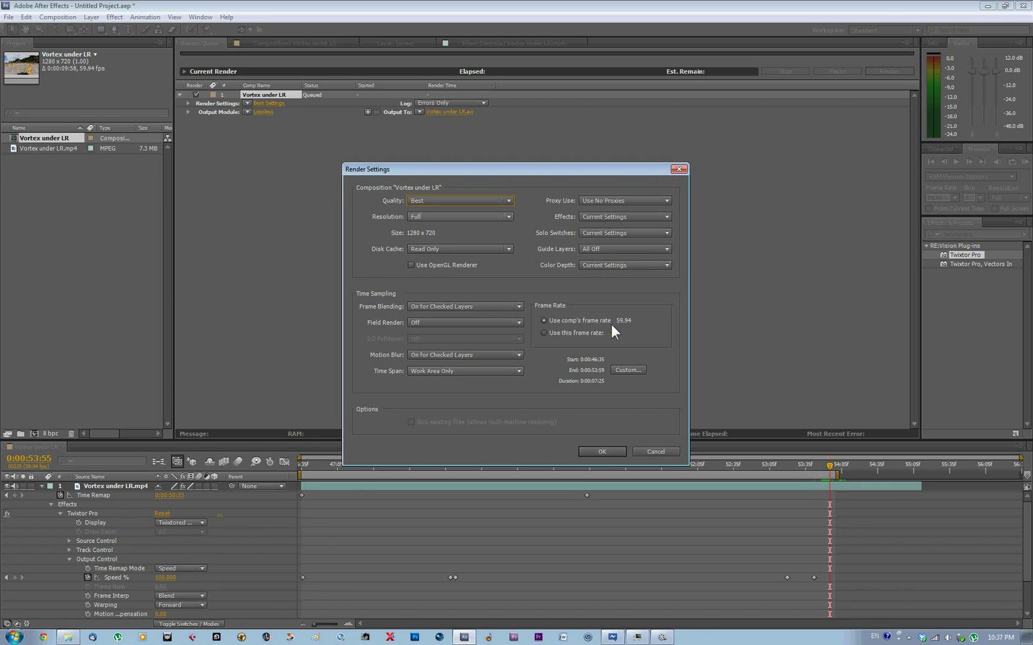
pyautogui.click(589, 450)
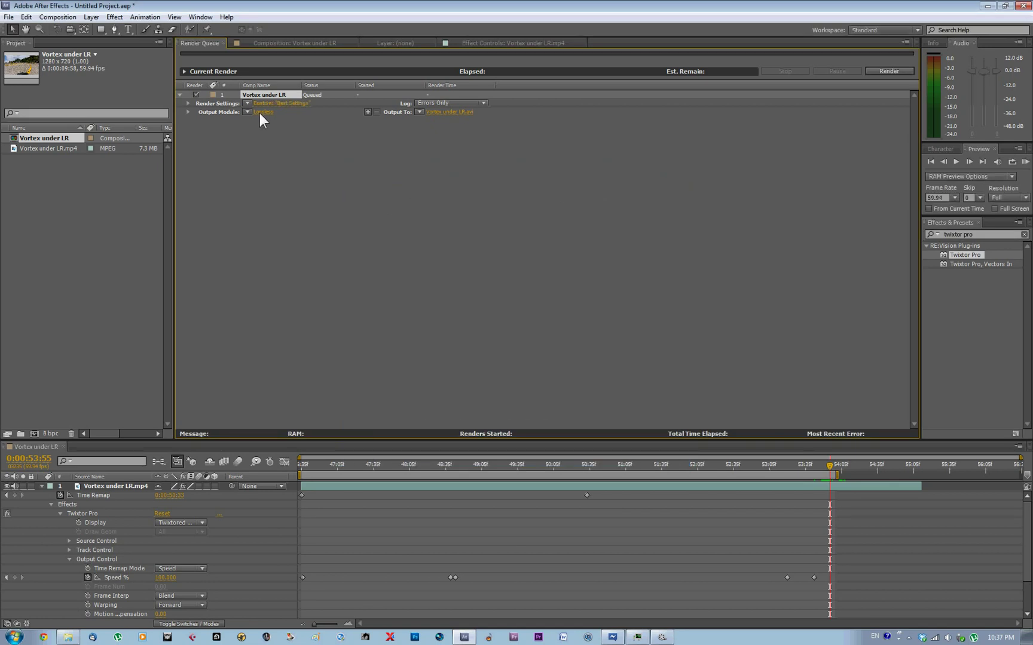
# Step: Set the output module's format to H.264 and include source XMP metadata
pyautogui.click(259, 113)
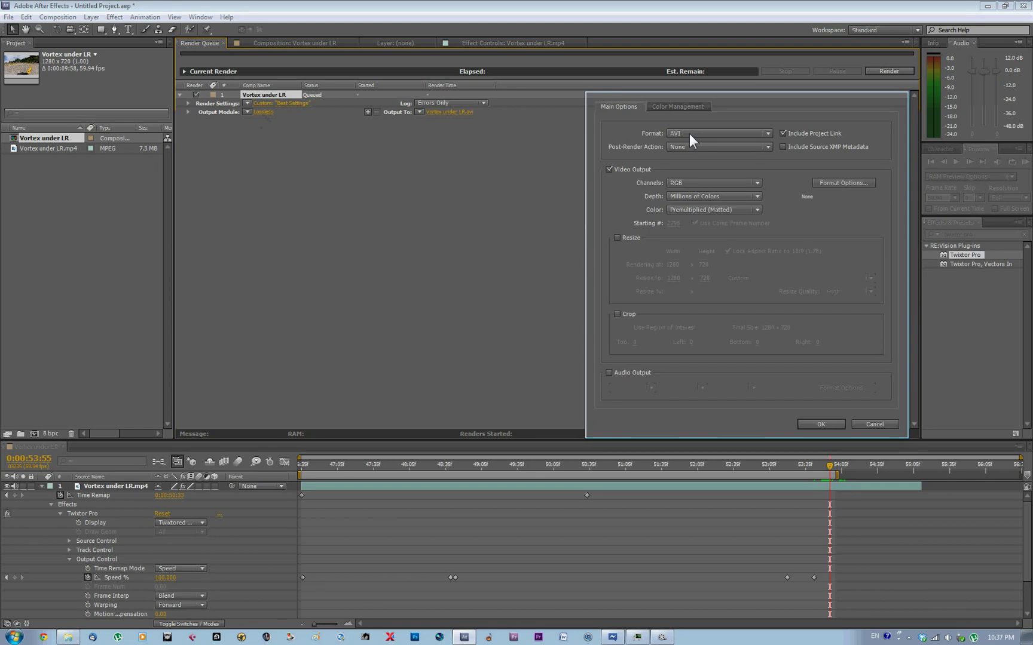
pyautogui.click(689, 133)
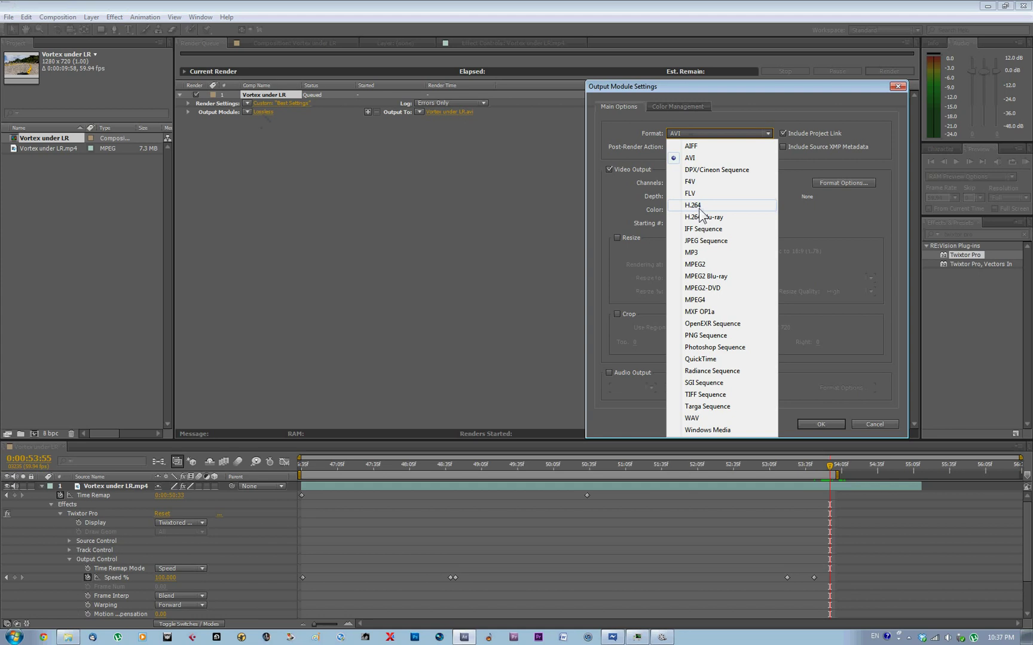
pyautogui.click(699, 208)
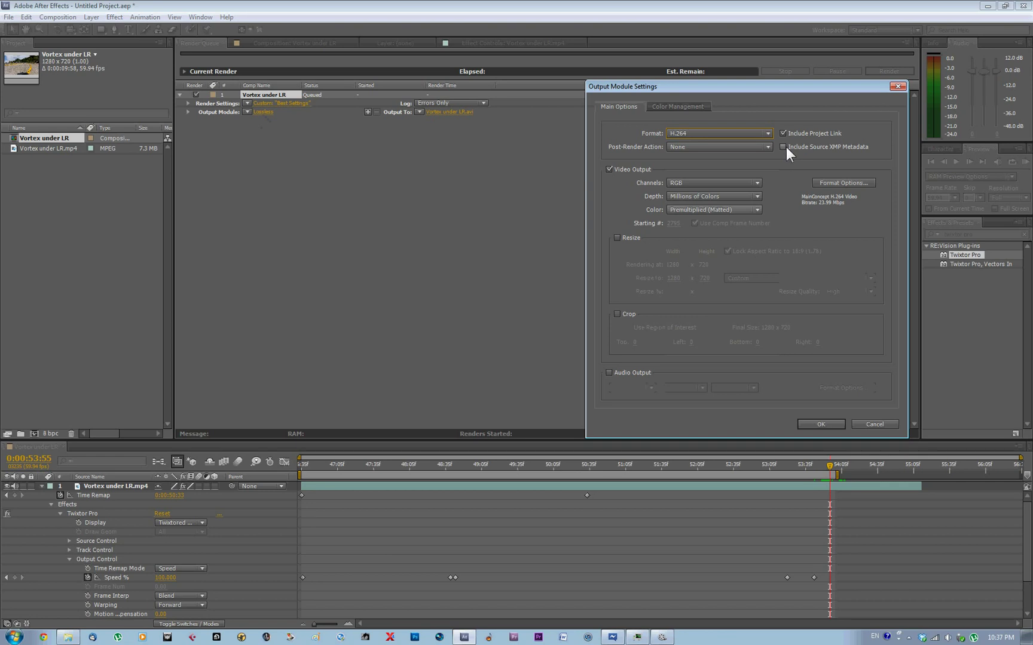
pyautogui.click(802, 150)
# Step: Set the H.264 bitrate to 25 Mbps, keeping level 5.1, and accept the output module settings
pyautogui.click(837, 182)
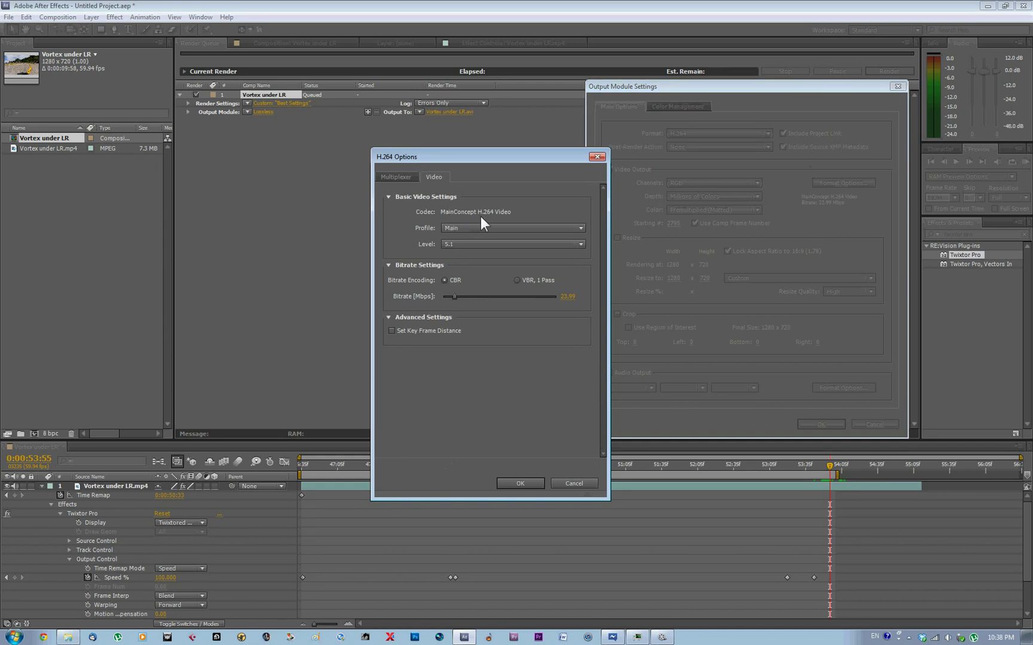
pyautogui.click(457, 245)
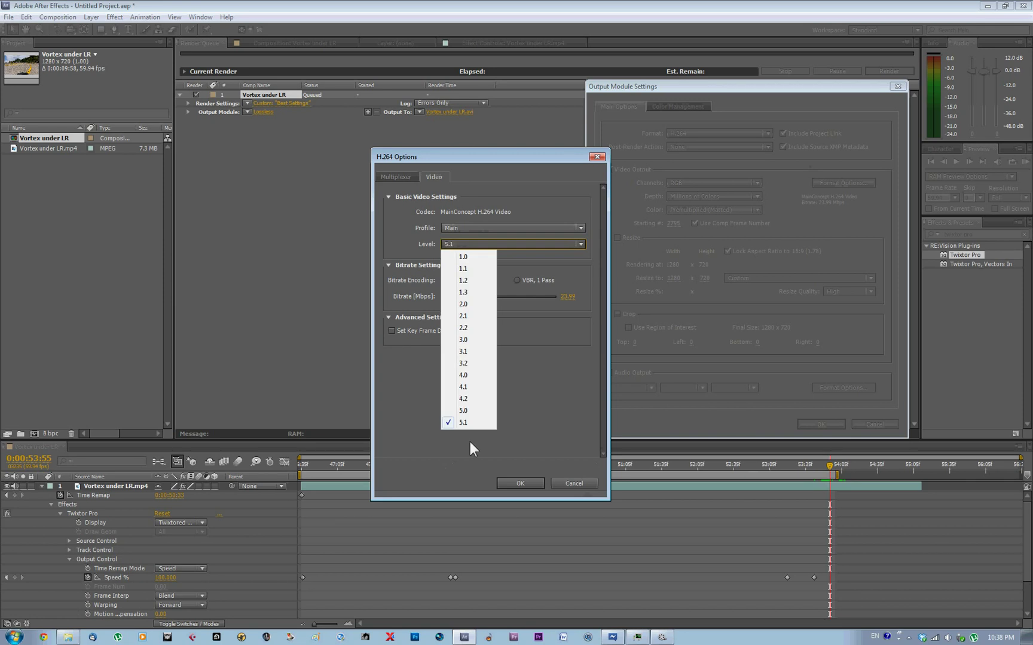
pyautogui.click(508, 404)
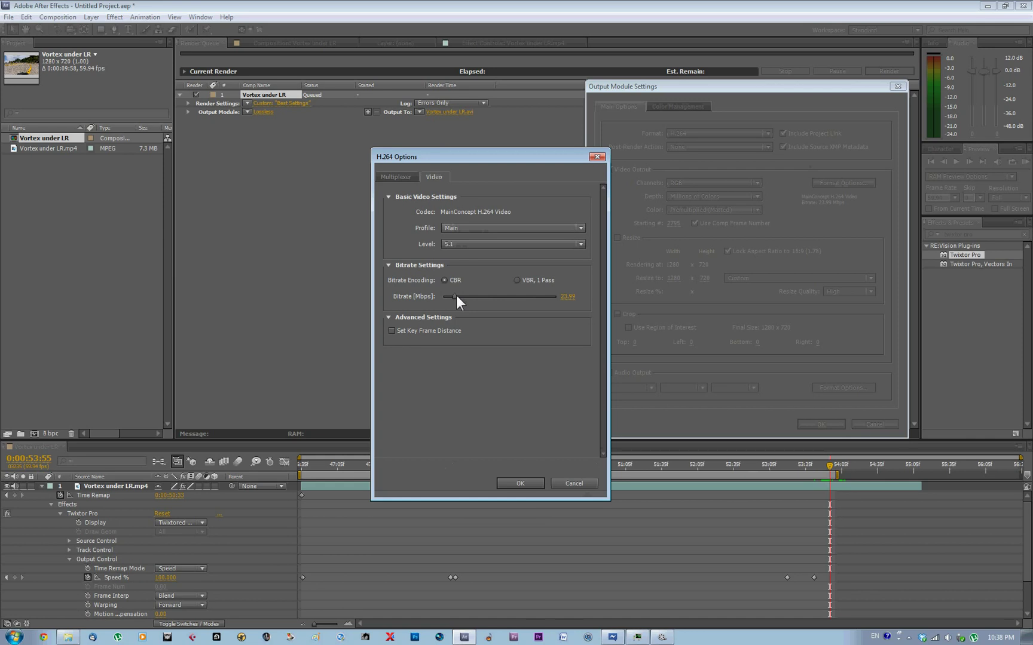
pyautogui.click(568, 300)
pyautogui.write('25')
pyautogui.click(508, 481)
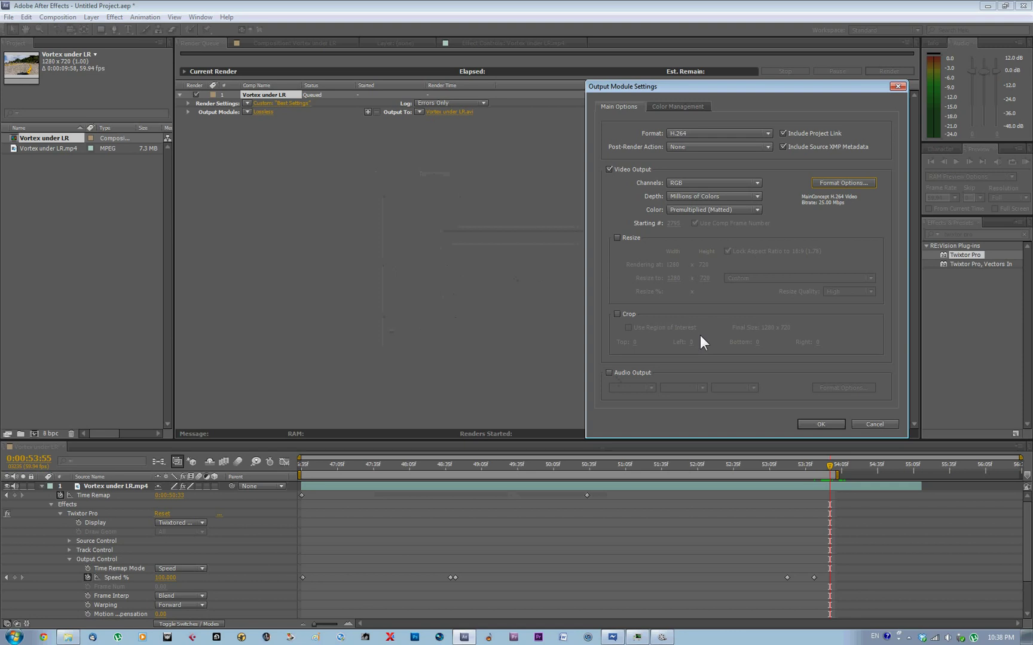
pyautogui.press('Return')
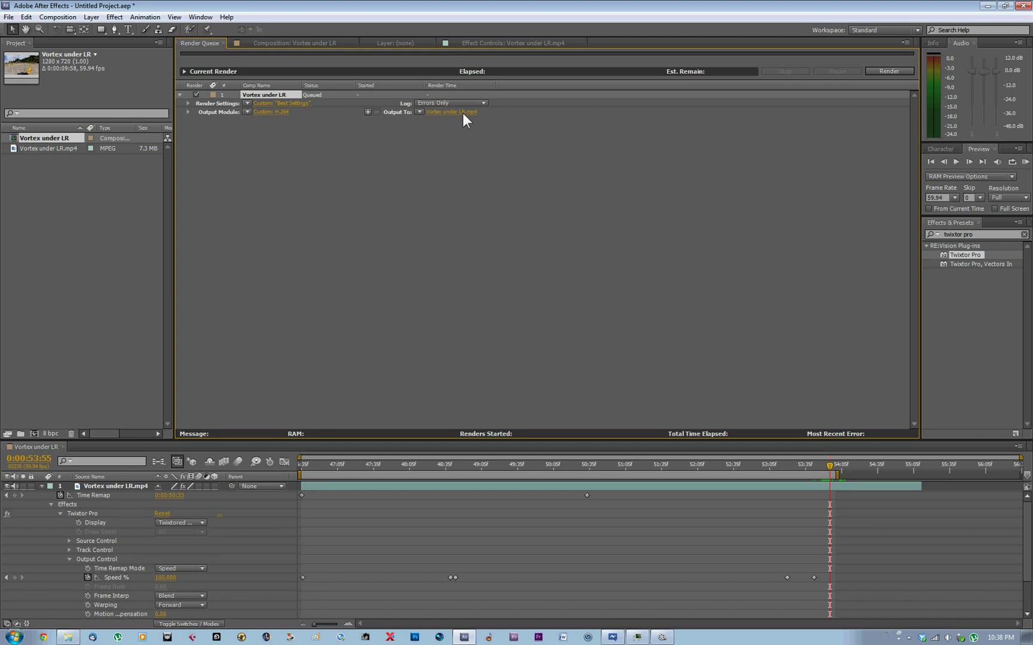
# Step: Name the output movie Test in the Slow Motion folder and start the render
pyautogui.click(462, 113)
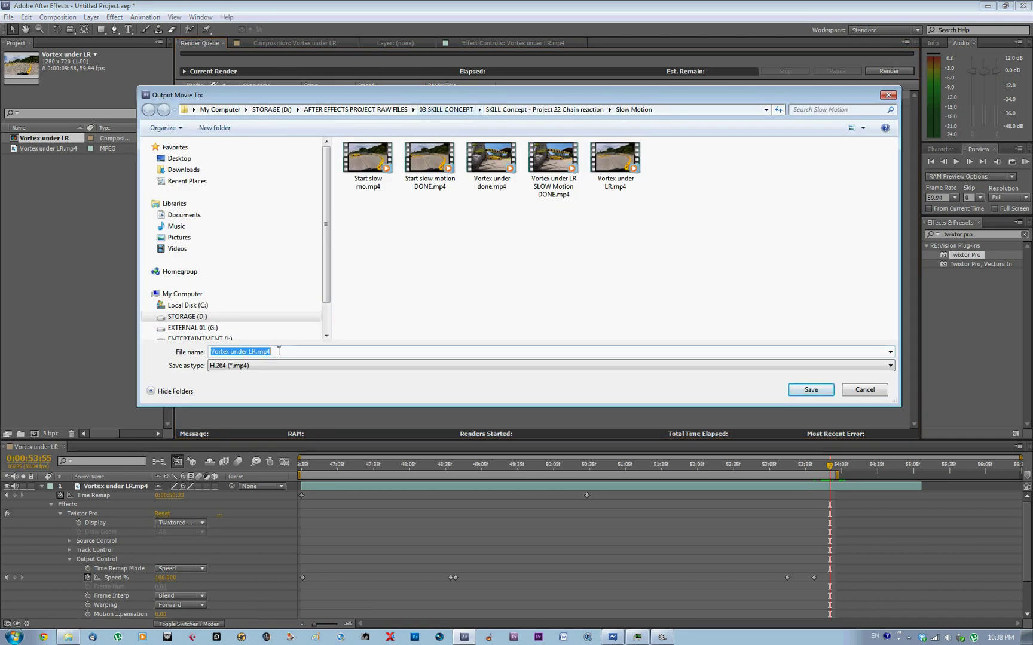
pyautogui.write('T')
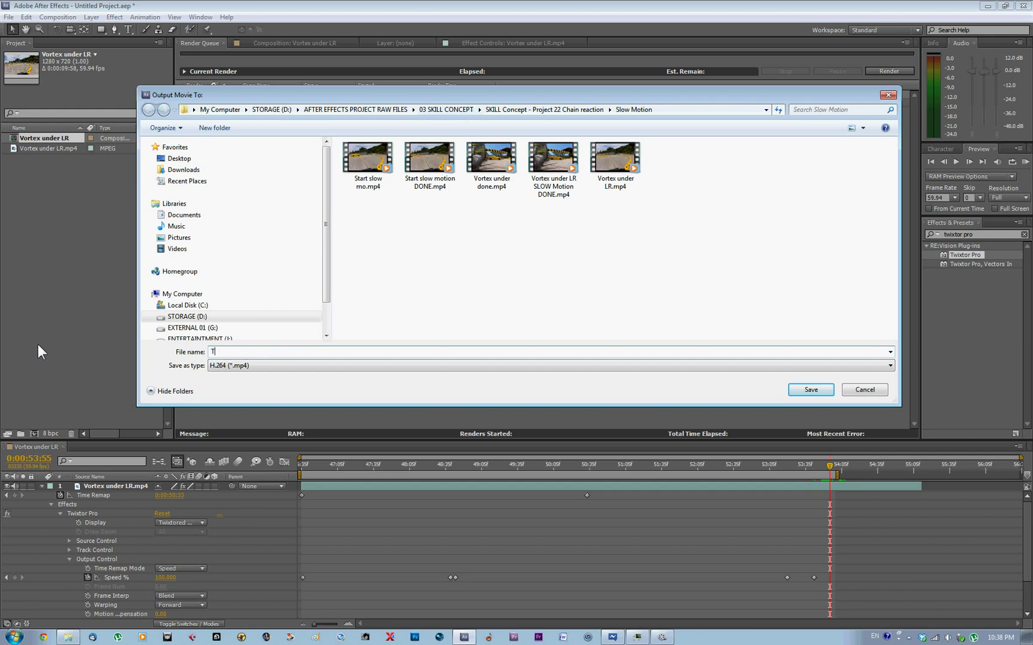
pyautogui.write('est')
pyautogui.click(792, 396)
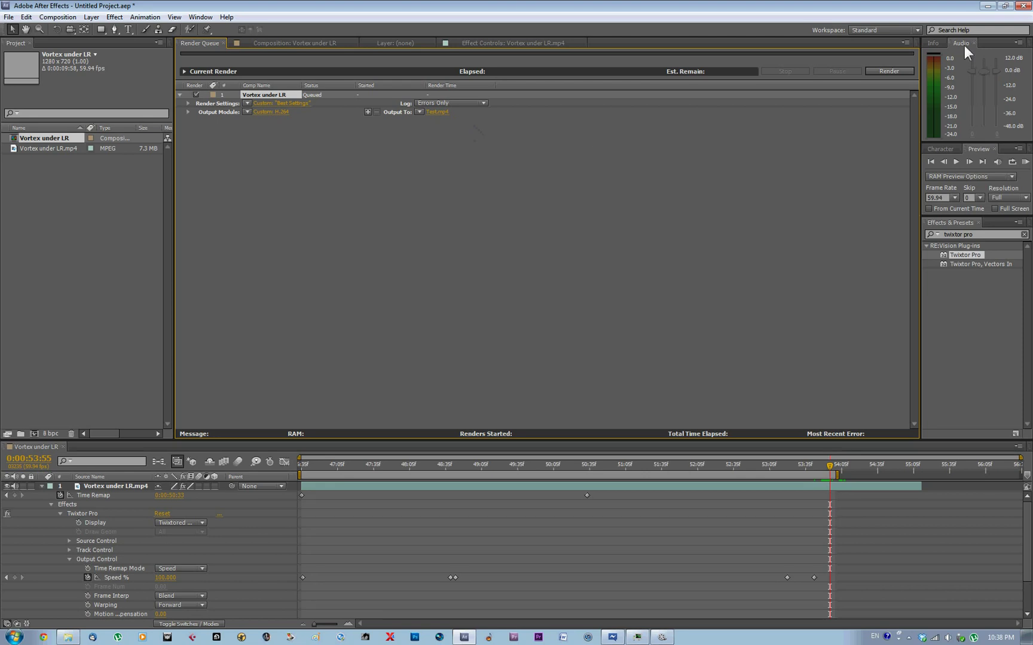
pyautogui.click(880, 70)
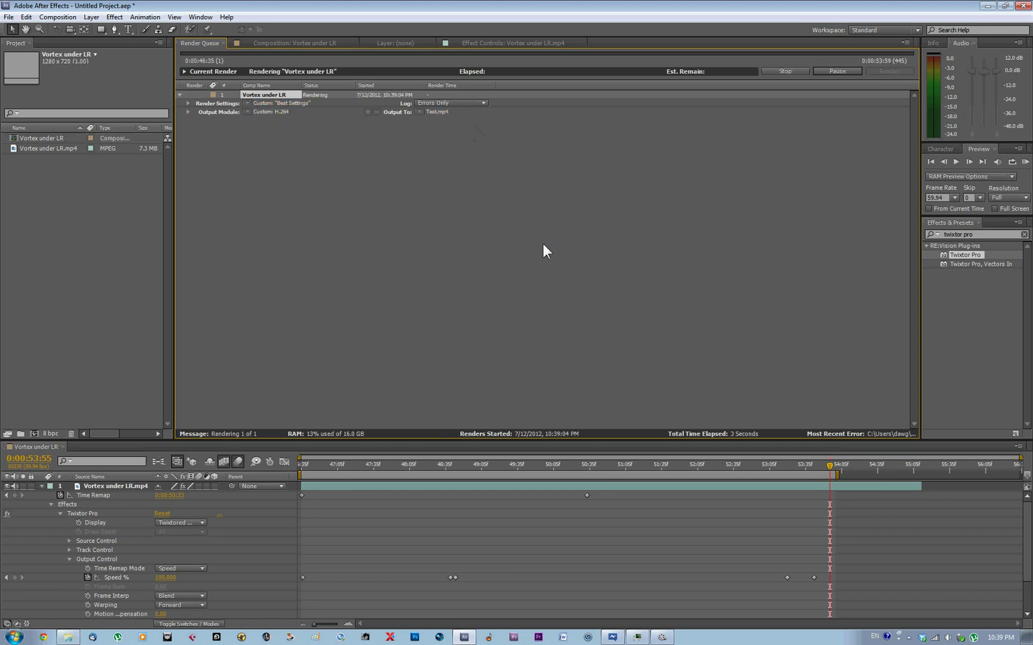
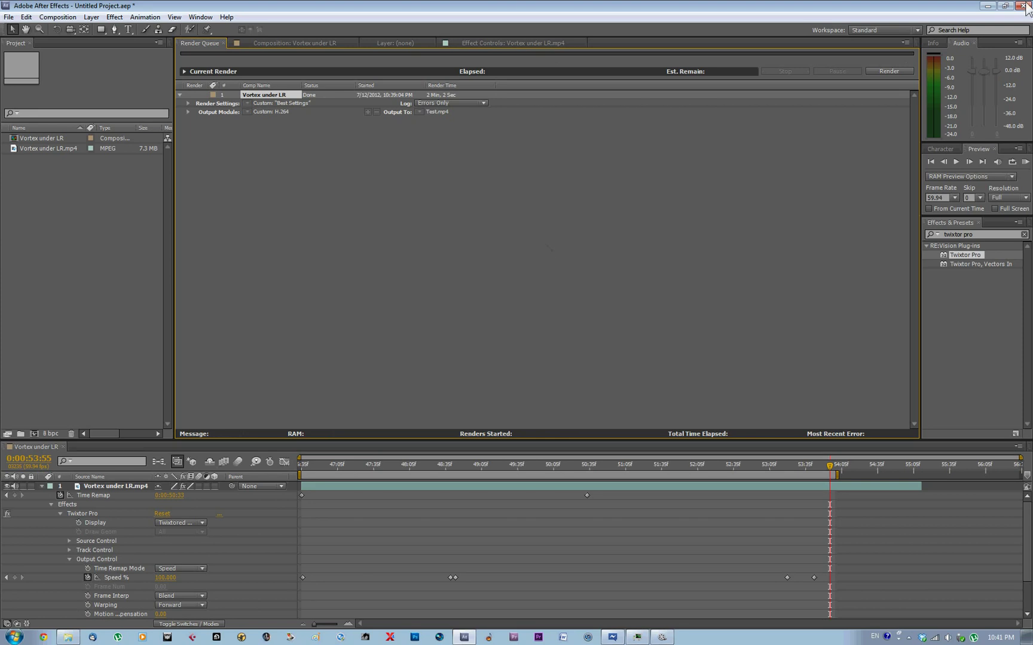
# Step: Switch from After Effects to the desktop and close the media player window
pyautogui.click(988, 6)
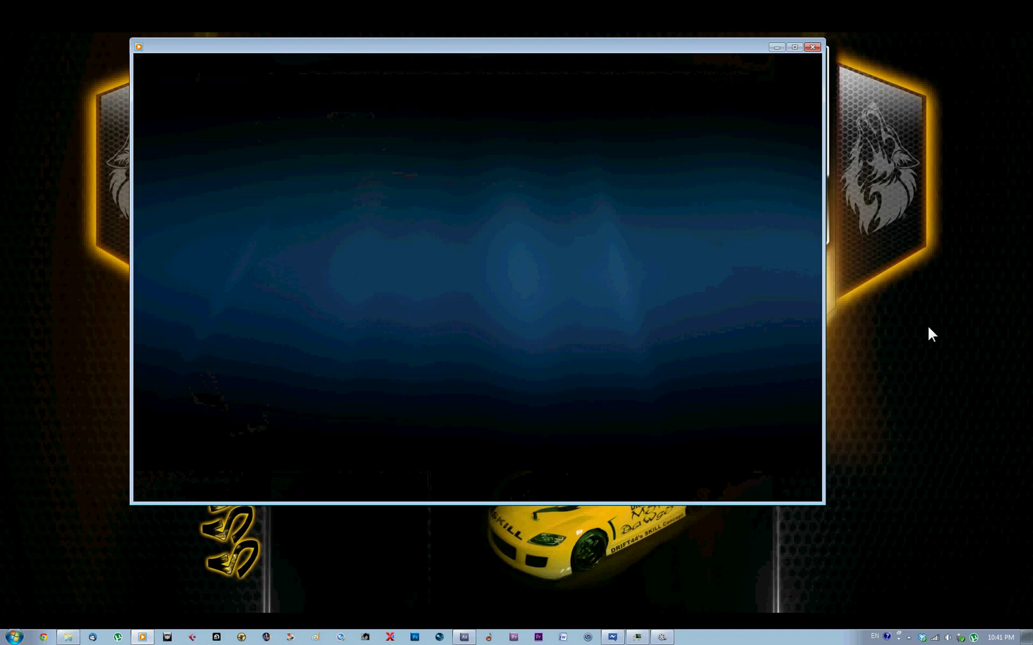
pyautogui.click(813, 47)
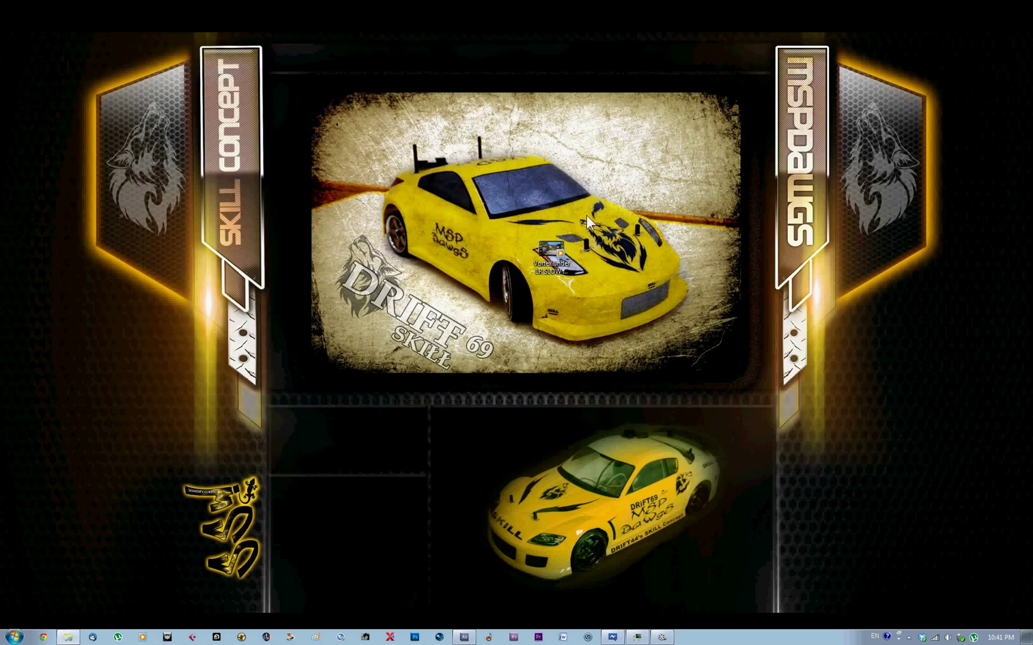